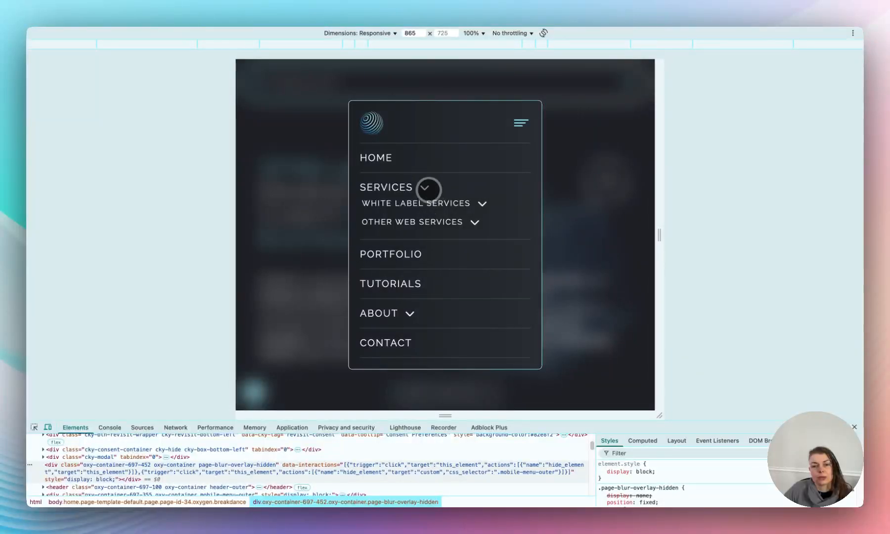
Preview the example mobile menu by collapsing the Services submenu, closing and reopening the menu, and dismissing it through the blurred backdrop.
{"action": "left_click", "coordinate": [424, 187]}
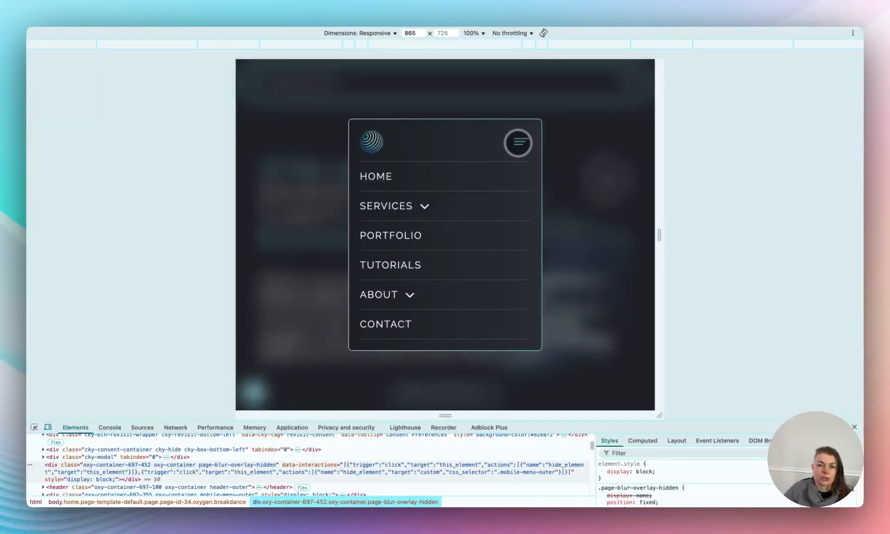
{"action": "left_click", "coordinate": [517, 142]}
{"action": "left_click", "coordinate": [623, 84]}
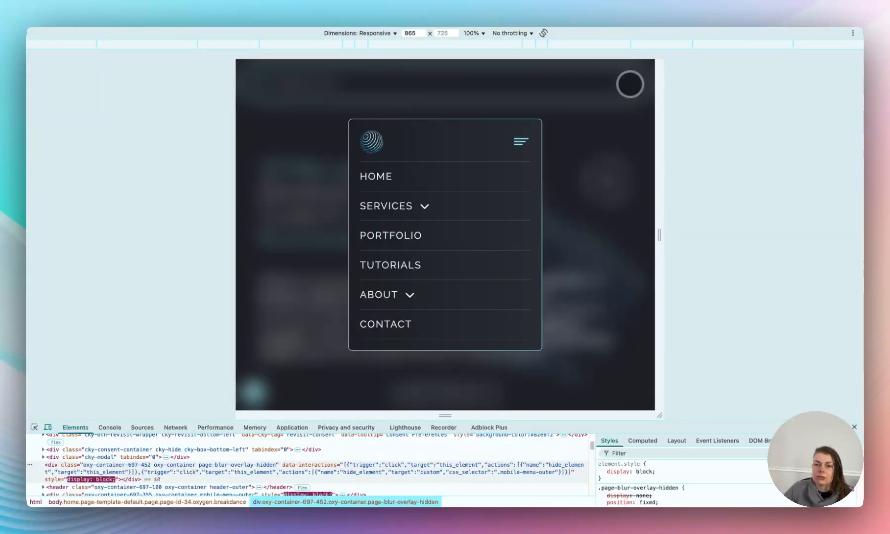
{"action": "left_click", "coordinate": [613, 172]}
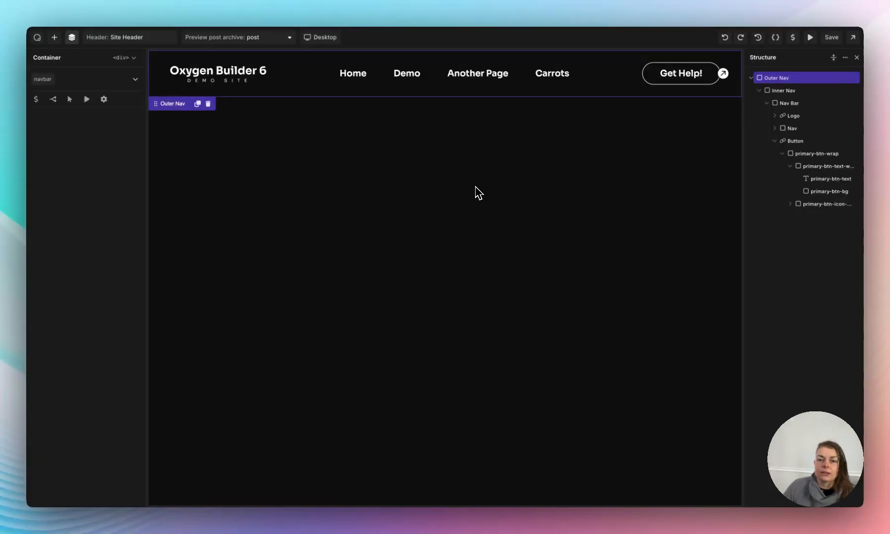
Add a new container to the Site Header and place it above Outer Nav in the structure.
{"action": "left_click", "coordinate": [751, 78]}
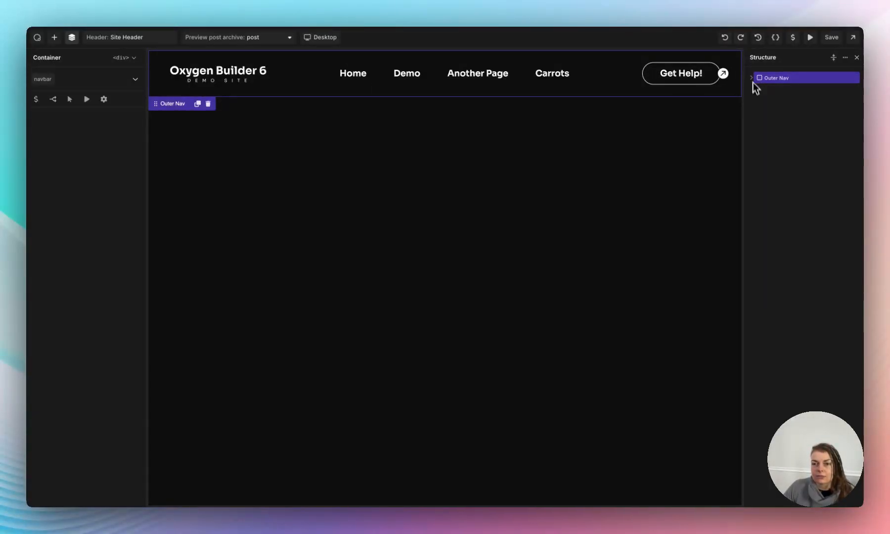
{"action": "key", "text": "Escape"}
{"action": "left_click", "coordinate": [54, 37]}
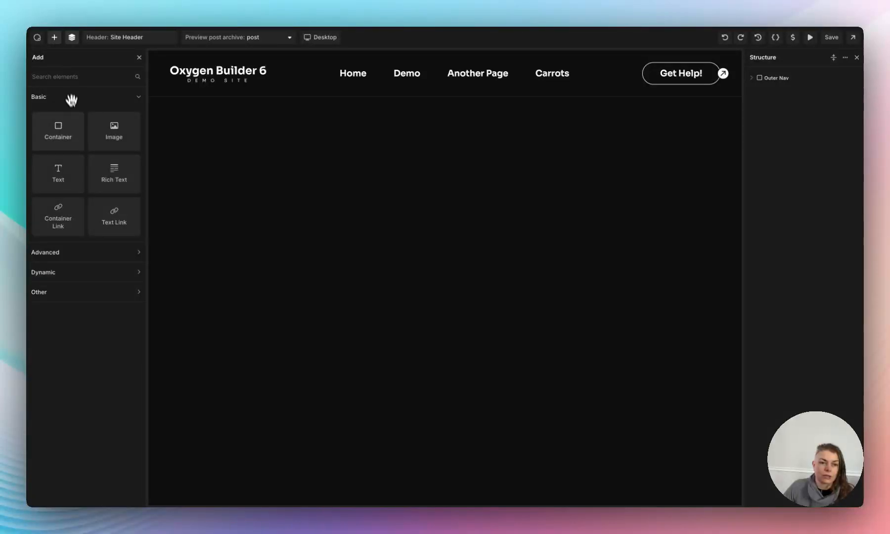
{"action": "left_click", "coordinate": [62, 138]}
{"action": "left_click_drag", "start_coordinate": [774, 91], "coordinate": [772, 73]}
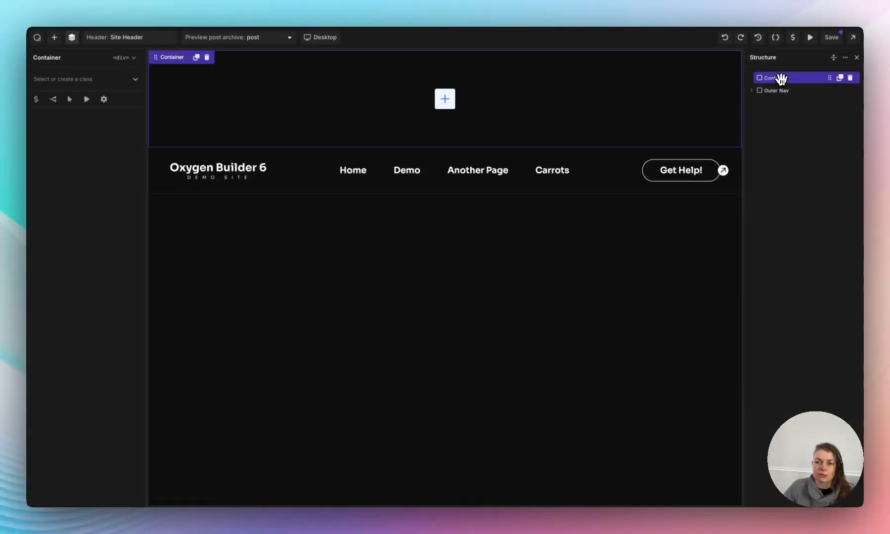
Rename the new container "Page Blur Overlay" and give it a new class named page-blur-overlay.
{"action": "double_click", "coordinate": [778, 78]}
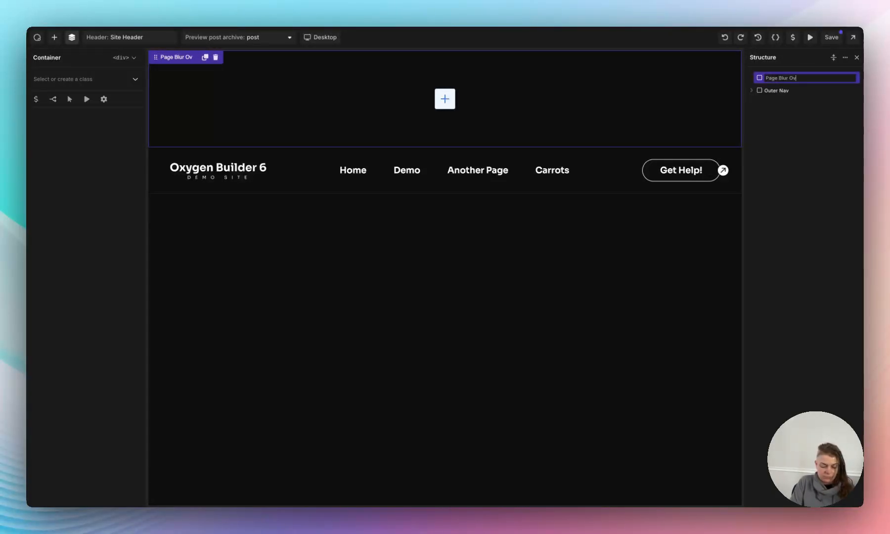
{"action": "key", "text": "Return"}
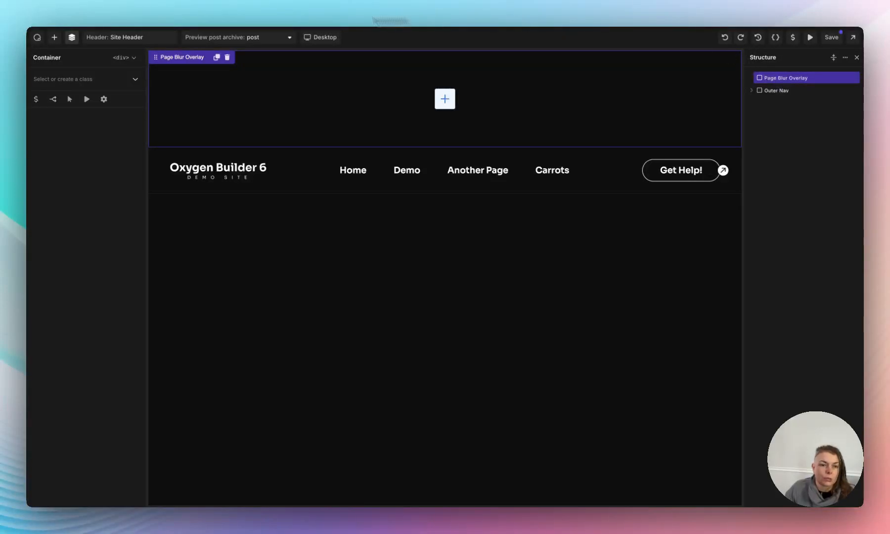
{"action": "left_click", "coordinate": [55, 82]}
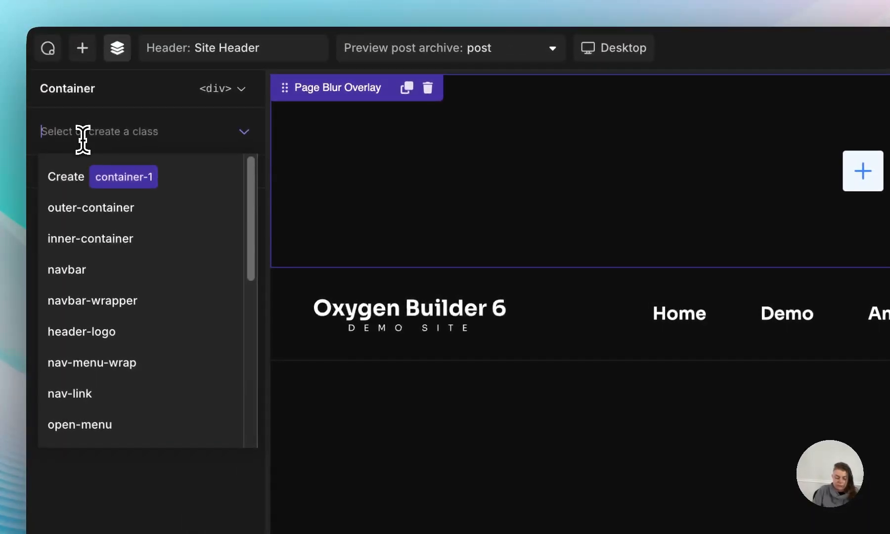
{"action": "type", "text": "page-blur-"}
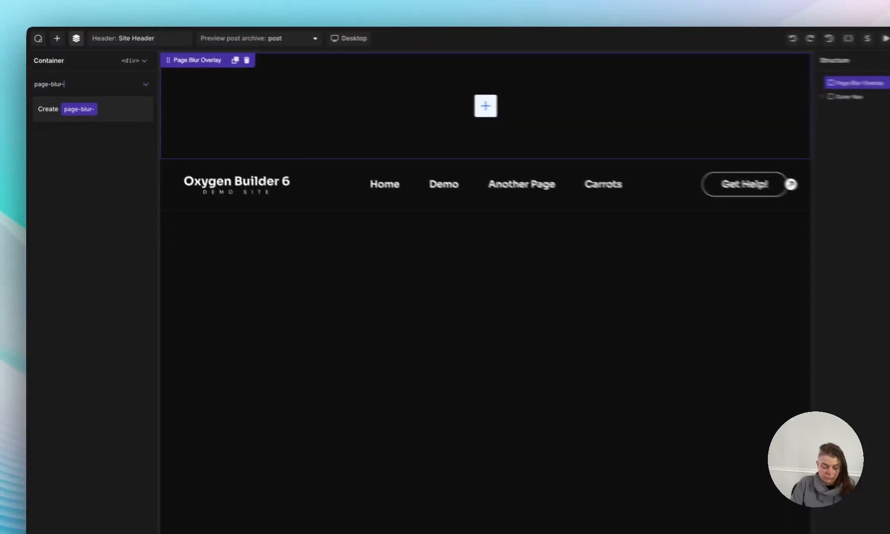
{"action": "type", "text": "overlay"}
{"action": "key", "text": "Return"}
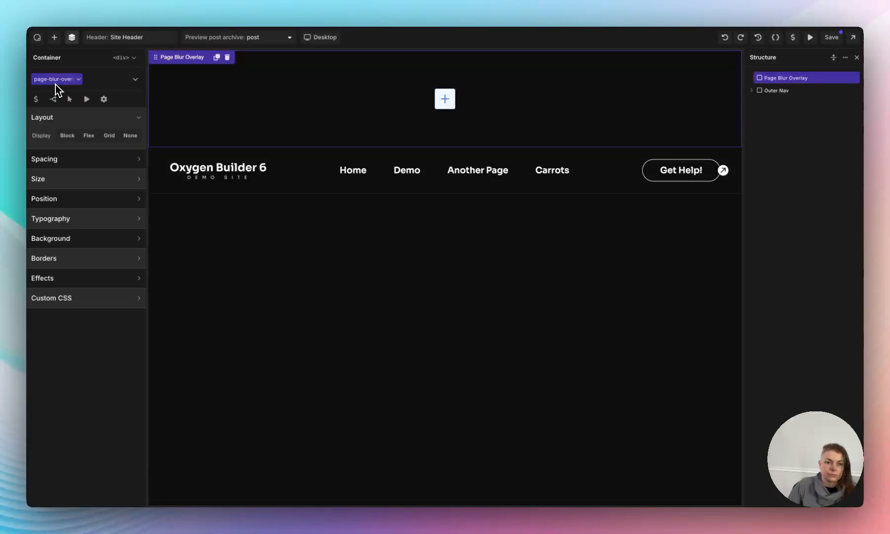
Set the width of the page-blur-overlay class to 100%.
{"action": "left_click", "coordinate": [66, 159]}
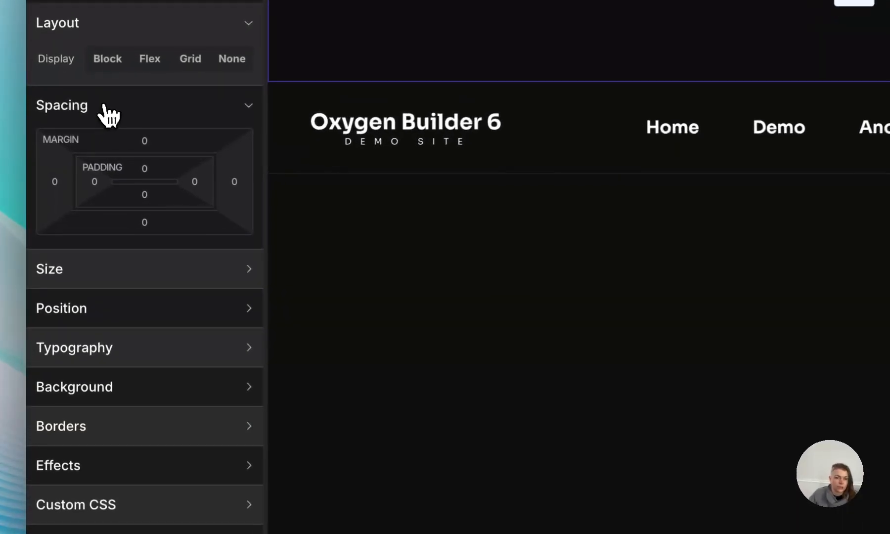
{"action": "left_click", "coordinate": [70, 160]}
{"action": "left_click", "coordinate": [119, 150]}
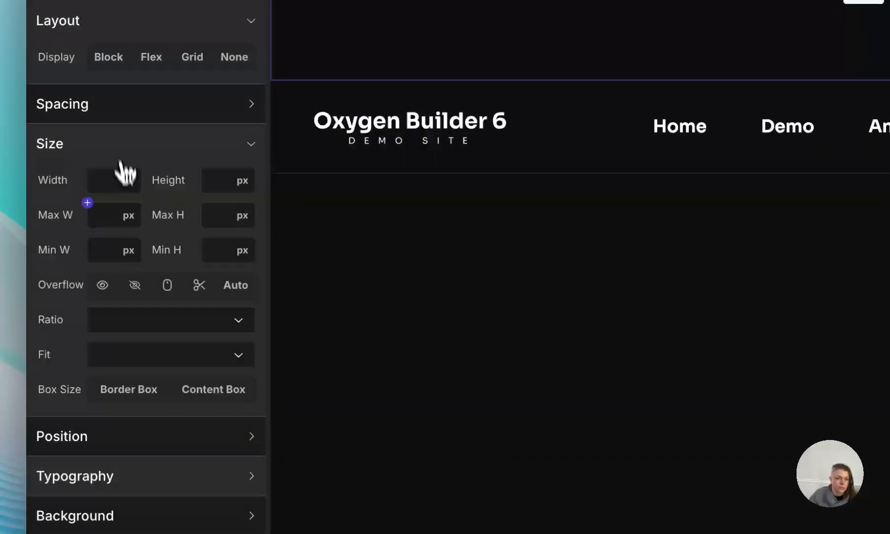
{"action": "left_click", "coordinate": [130, 187]}
{"action": "left_click", "coordinate": [149, 238]}
{"action": "left_click", "coordinate": [100, 180]}
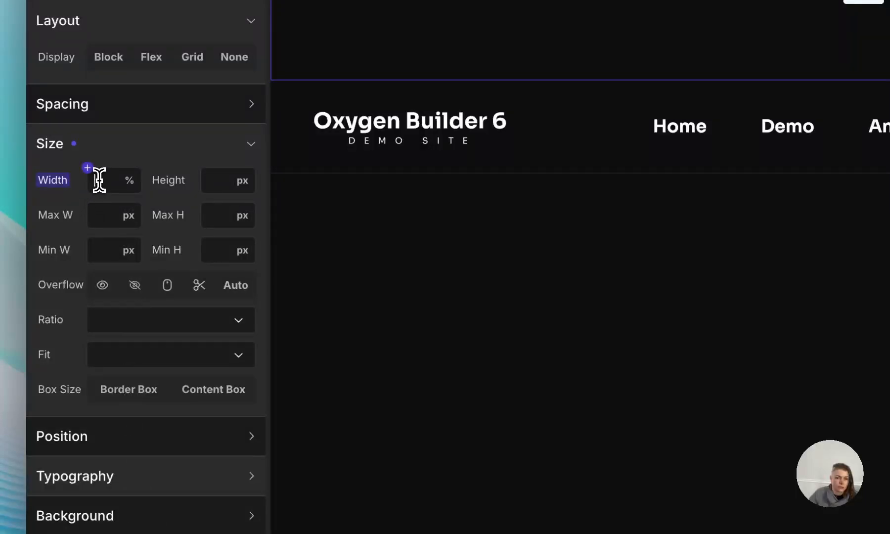
{"action": "type", "text": "100"}
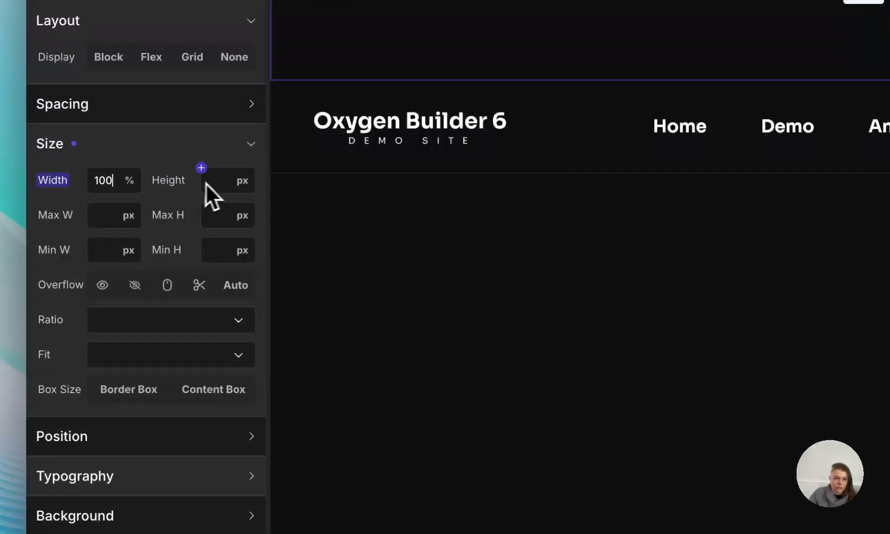
Set the height of the page-blur-overlay class to 100 vh.
{"action": "left_click", "coordinate": [232, 193]}
{"action": "scroll", "coordinate": [267, 346], "scroll_direction": "down", "scroll_amount": 1}
{"action": "left_click", "coordinate": [258, 332]}
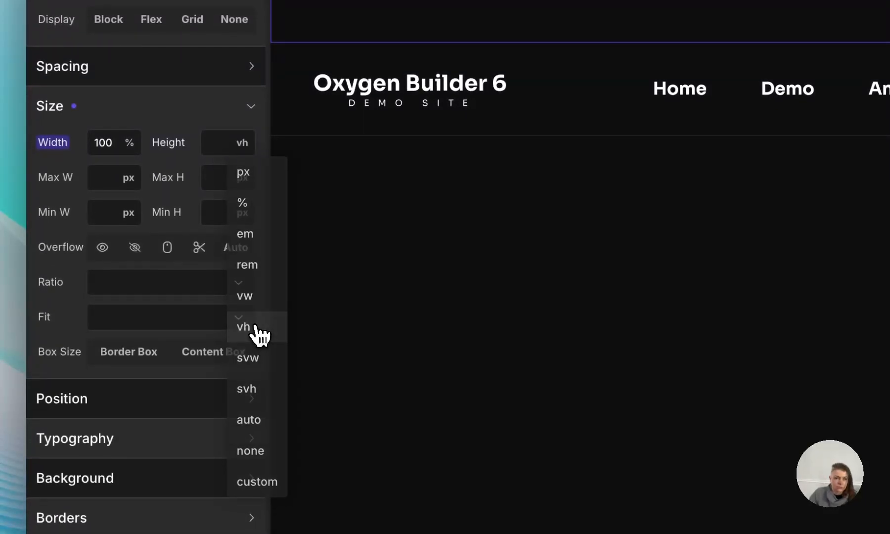
{"action": "left_click", "coordinate": [223, 144]}
{"action": "type", "text": "100"}
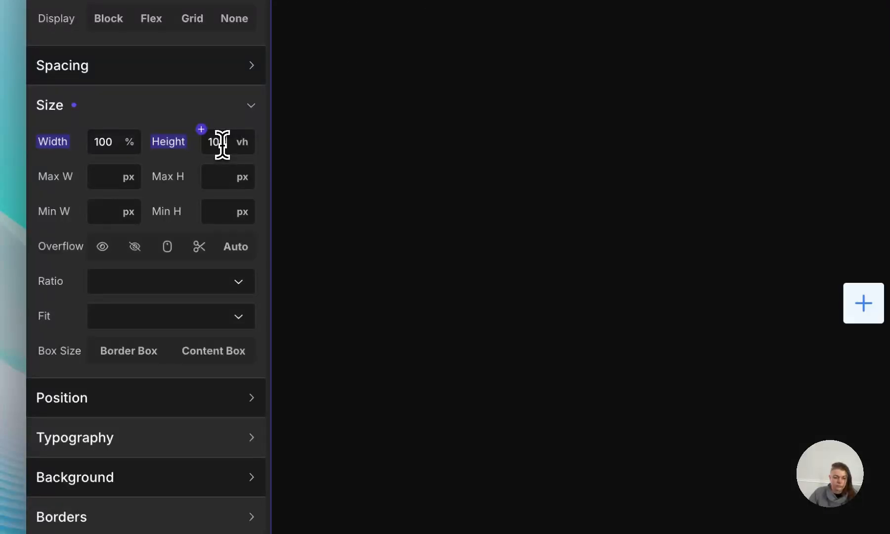
Set the overlay's position to Fixed with a z-index of 999.
{"action": "left_click", "coordinate": [98, 401]}
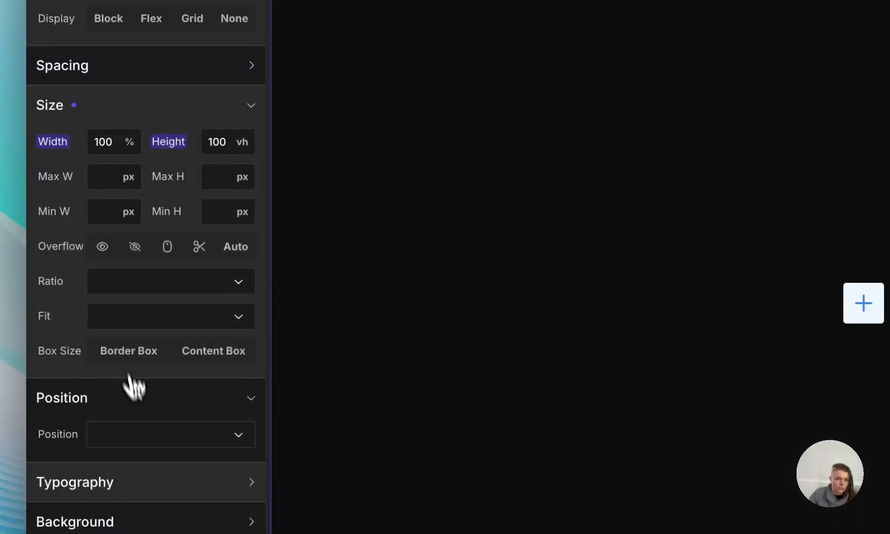
{"action": "left_click", "coordinate": [145, 435]}
{"action": "left_click", "coordinate": [130, 285]}
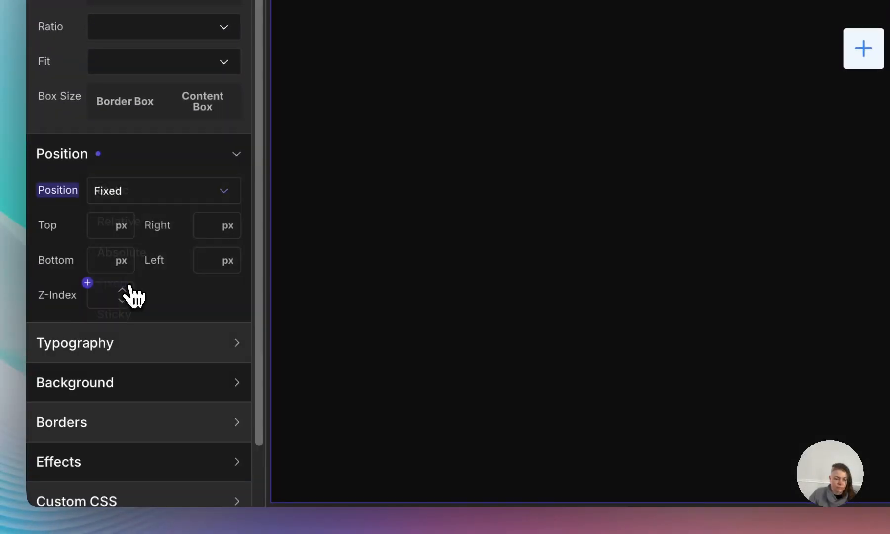
{"action": "scroll", "coordinate": [128, 230], "scroll_direction": "down", "scroll_amount": 2}
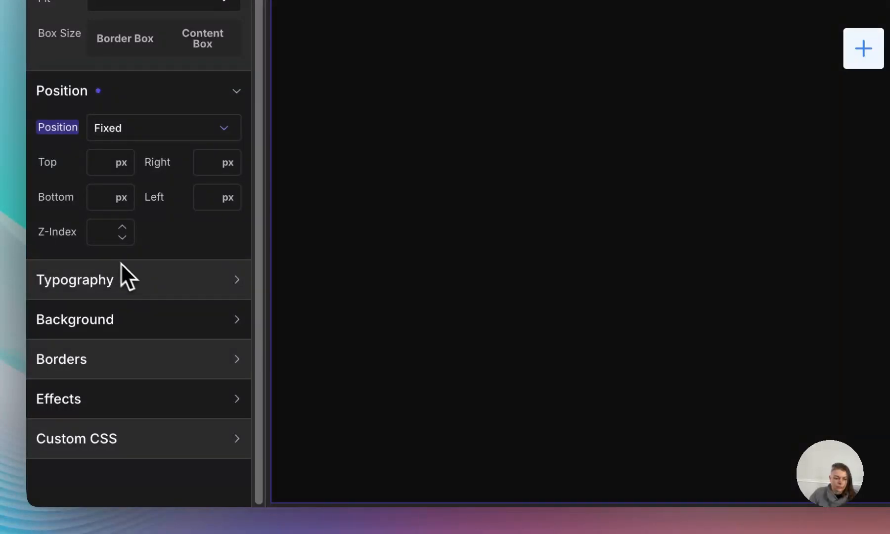
{"action": "left_click", "coordinate": [105, 232]}
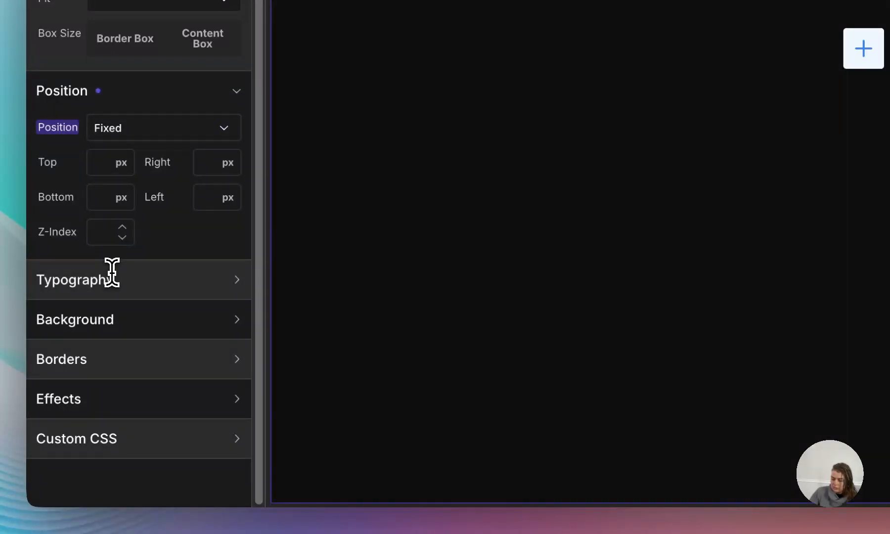
{"action": "type", "text": "999"}
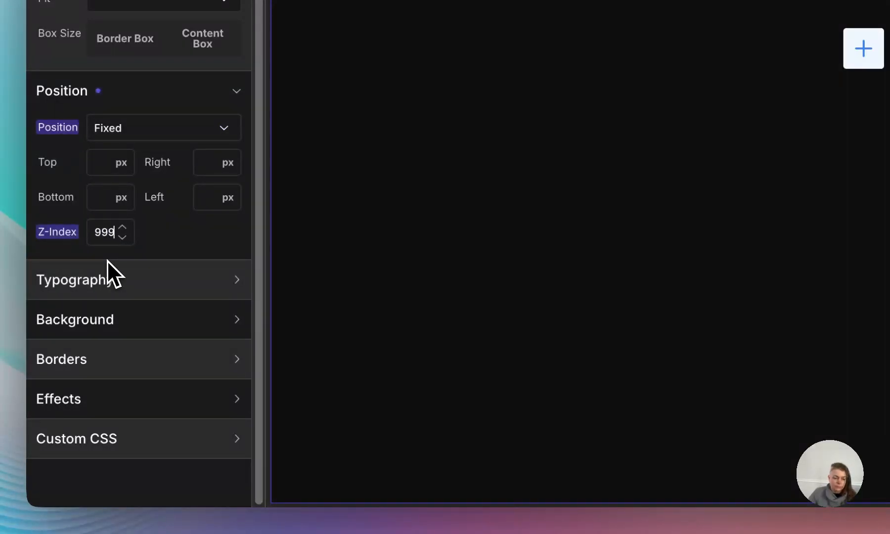
Give the overlay a semi-transparent dark background colour, #1F1F213B.
{"action": "left_click", "coordinate": [132, 322]}
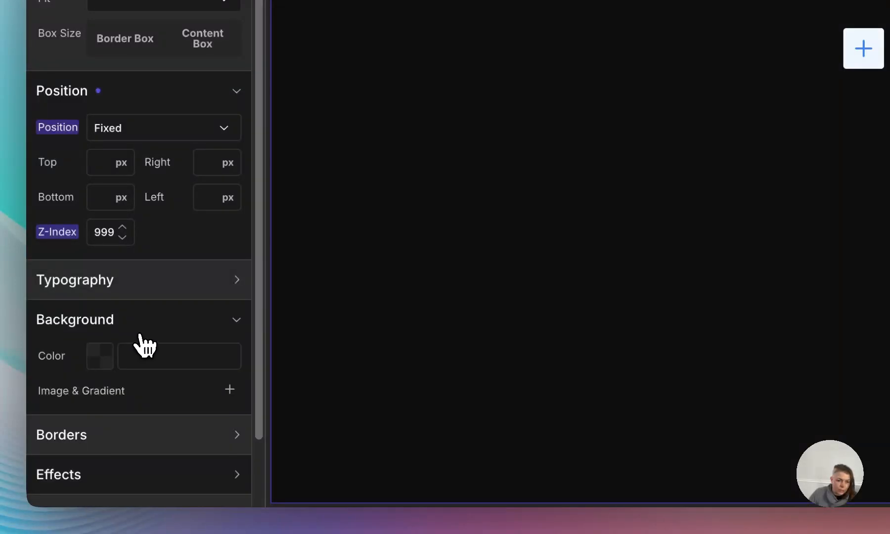
{"action": "mouse_move", "coordinate": [93, 351]}
{"action": "left_click", "coordinate": [101, 368]}
{"action": "left_click_drag", "start_coordinate": [129, 374], "coordinate": [104, 371]}
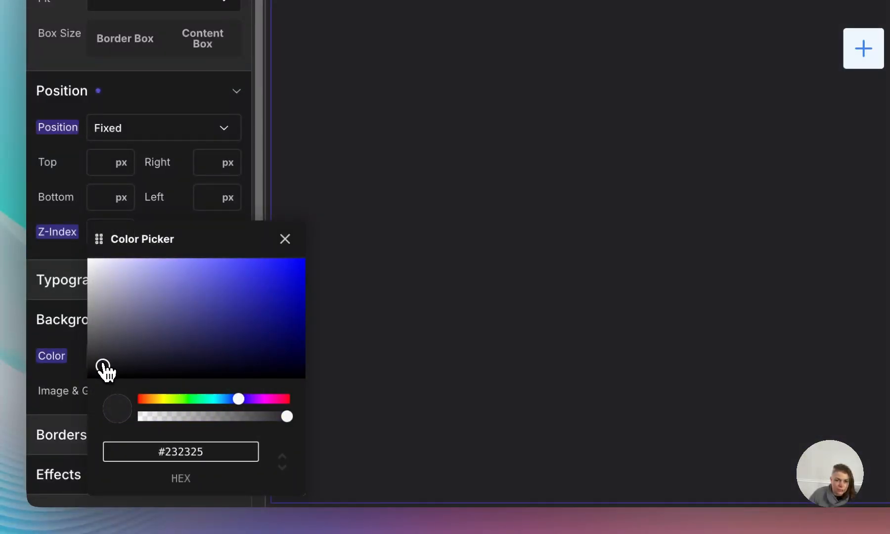
{"action": "left_click_drag", "start_coordinate": [286, 416], "coordinate": [189, 424]}
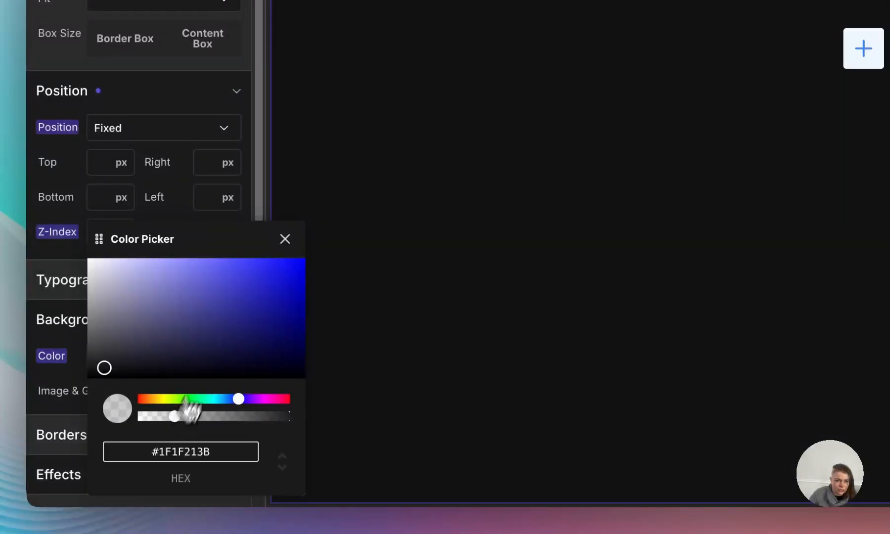
{"action": "left_click", "coordinate": [285, 239]}
Add a Blur backdrop filter to the overlay and set its value to 8 px.
{"action": "scroll", "coordinate": [168, 291], "scroll_direction": "down", "scroll_amount": 2}
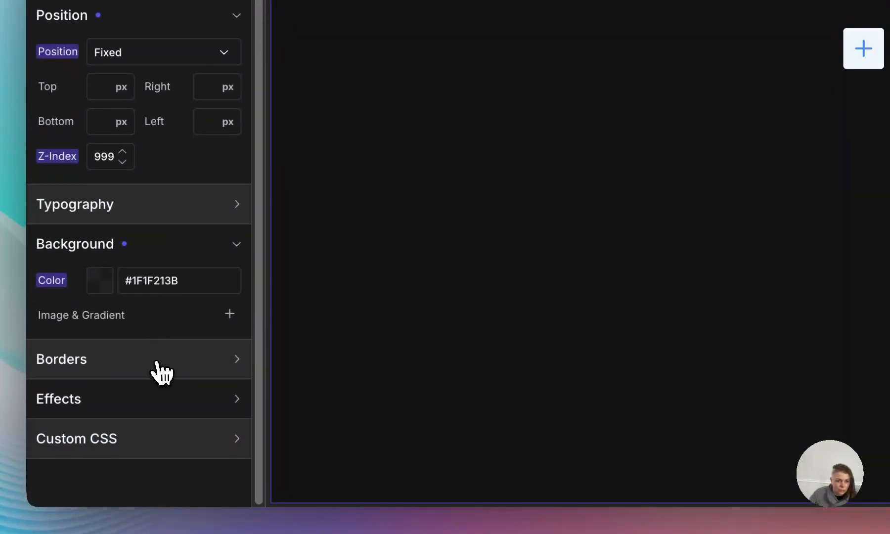
{"action": "left_click", "coordinate": [146, 388]}
{"action": "scroll", "coordinate": [153, 356], "scroll_direction": "down", "scroll_amount": 5}
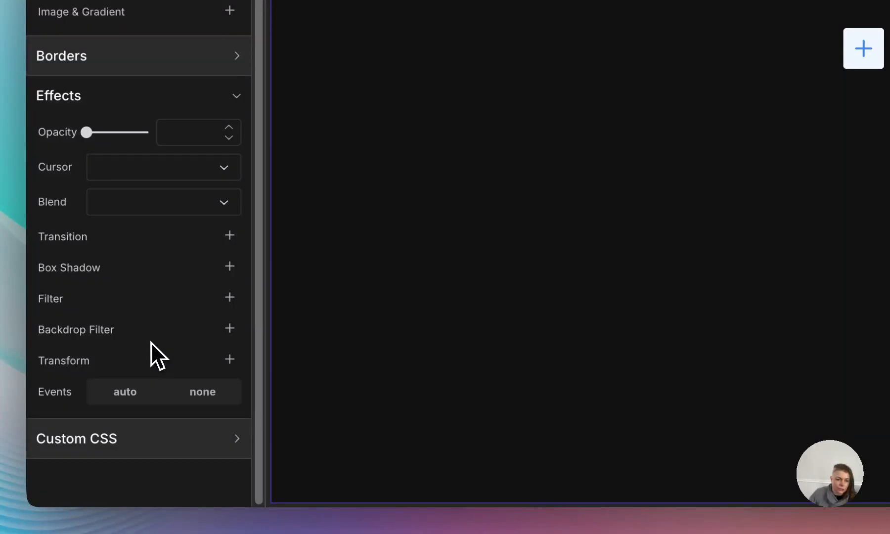
{"action": "left_click", "coordinate": [230, 329]}
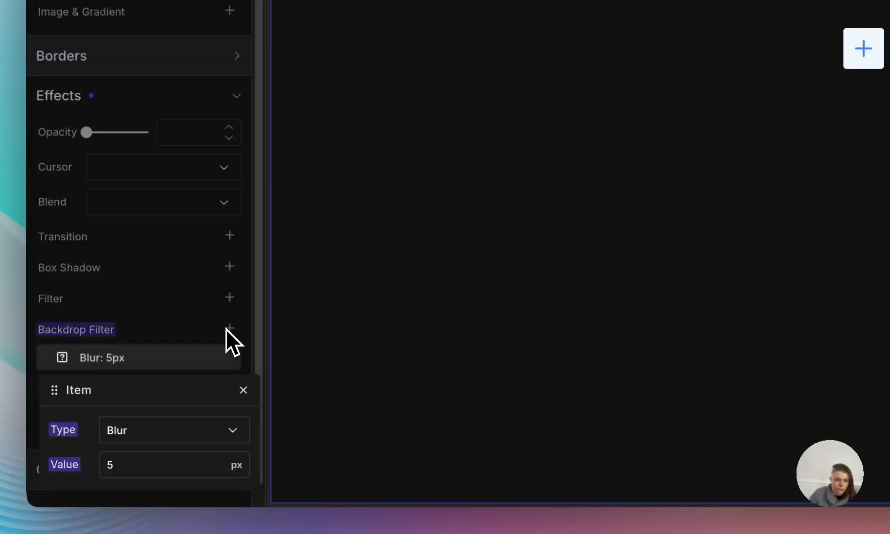
{"action": "left_click_drag", "start_coordinate": [145, 463], "coordinate": [93, 465]}
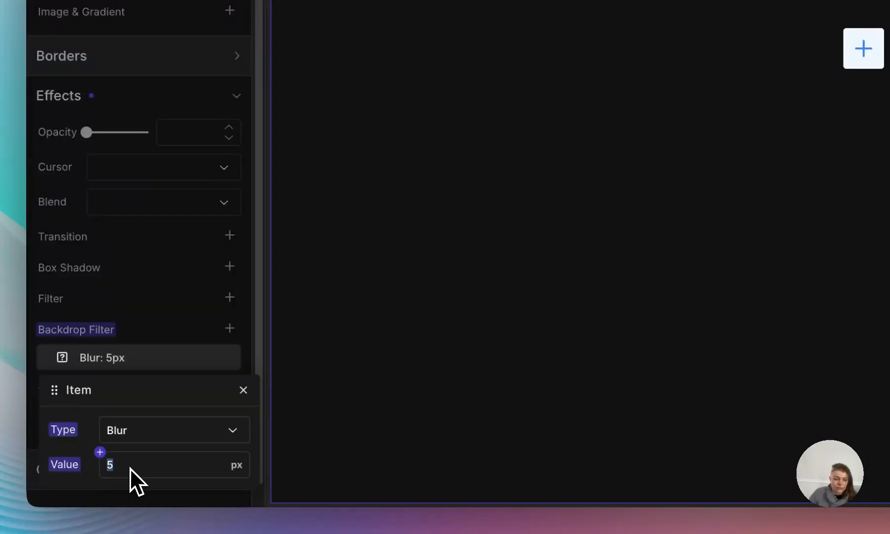
{"action": "type", "text": "8"}
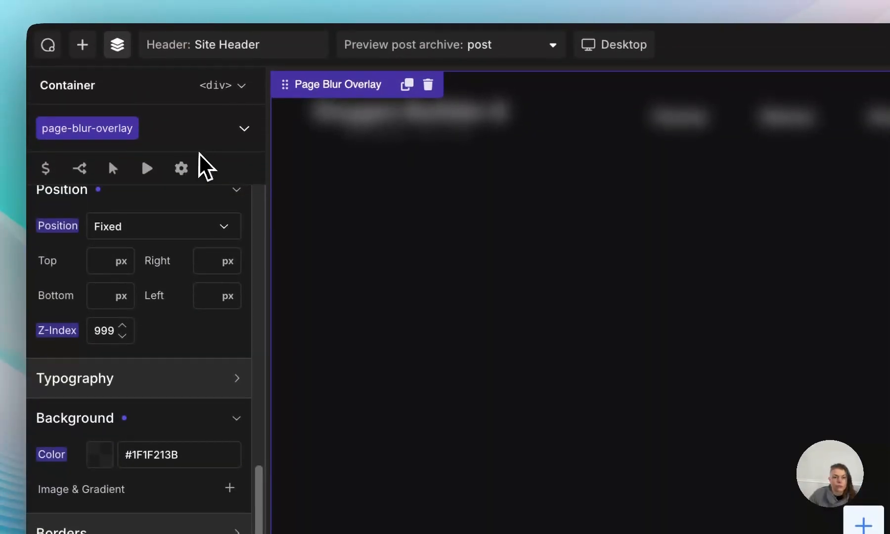
Add another top-level container below Outer Nav and rename it "Popup Outer".
{"action": "scroll", "coordinate": [132, 327], "scroll_direction": "up", "scroll_amount": 5}
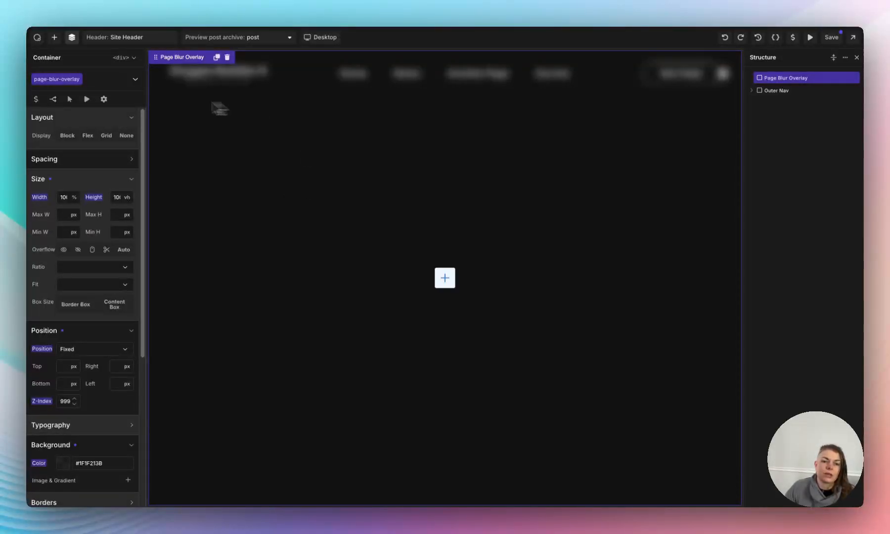
{"action": "left_click", "coordinate": [747, 138]}
{"action": "left_click", "coordinate": [54, 37]}
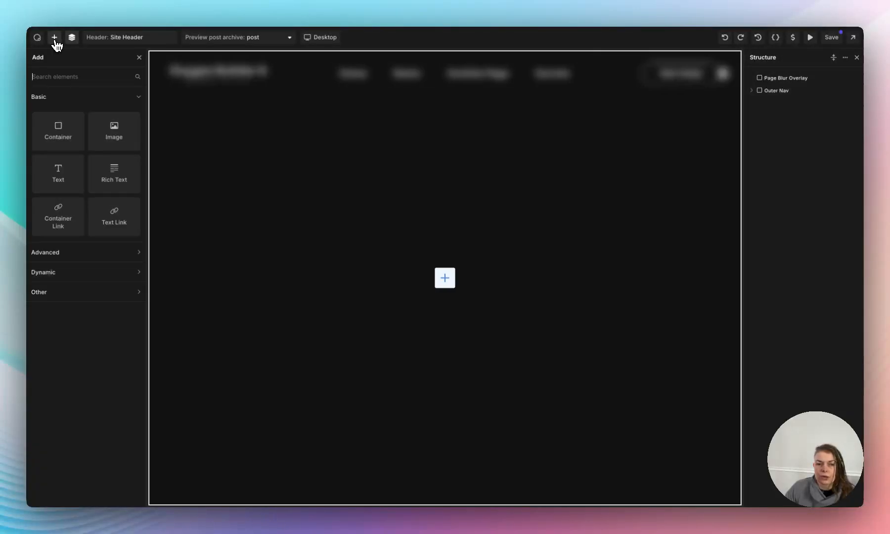
{"action": "left_click", "coordinate": [58, 131]}
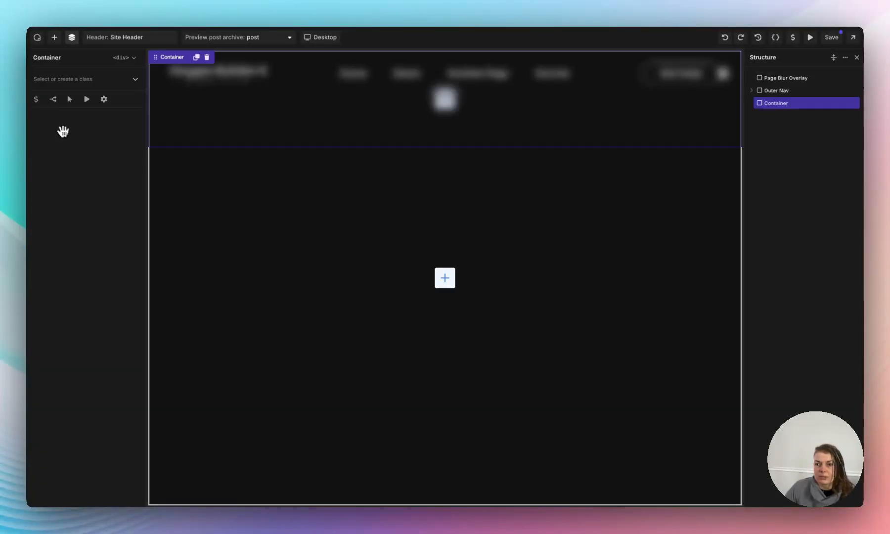
{"action": "double_click", "coordinate": [772, 102]}
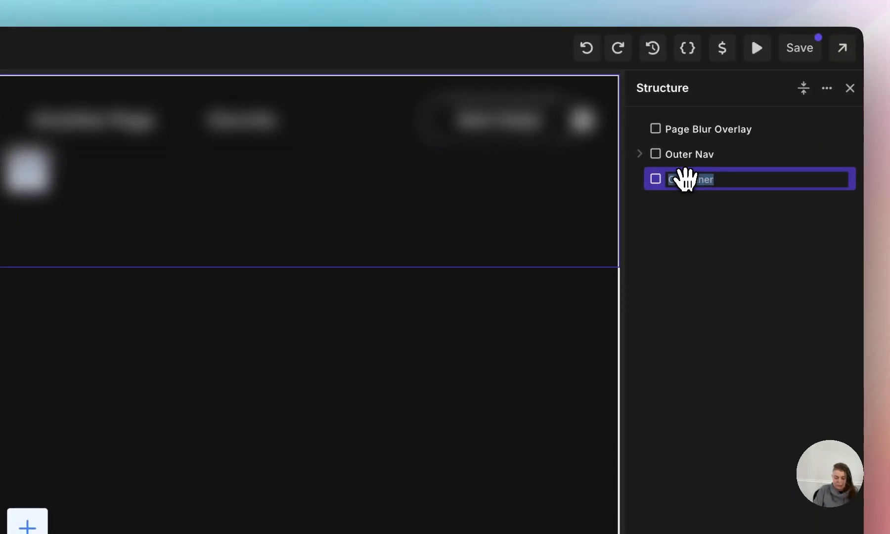
{"action": "type", "text": "Popup Outer"}
{"action": "key", "text": "Return"}
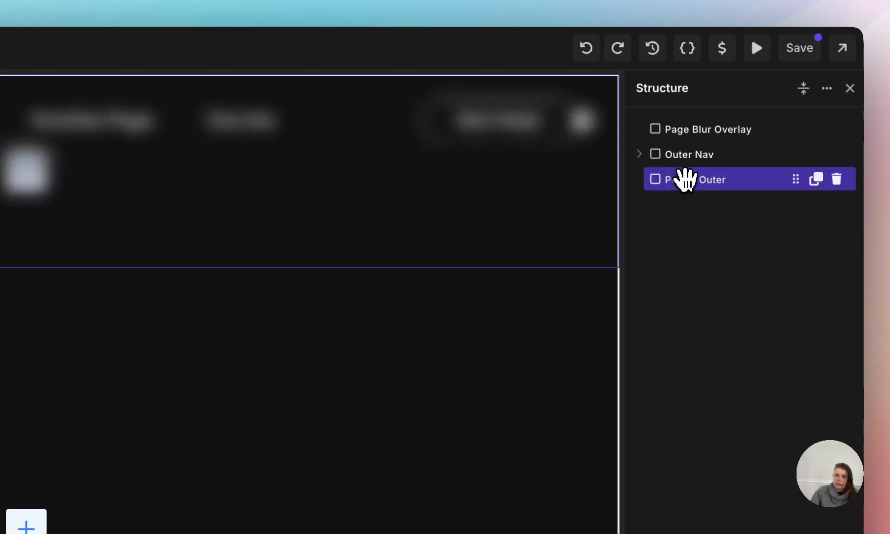
Create a class named "popup-outer" and assign it to the Popup Outer container.
{"action": "left_click", "coordinate": [56, 132]}
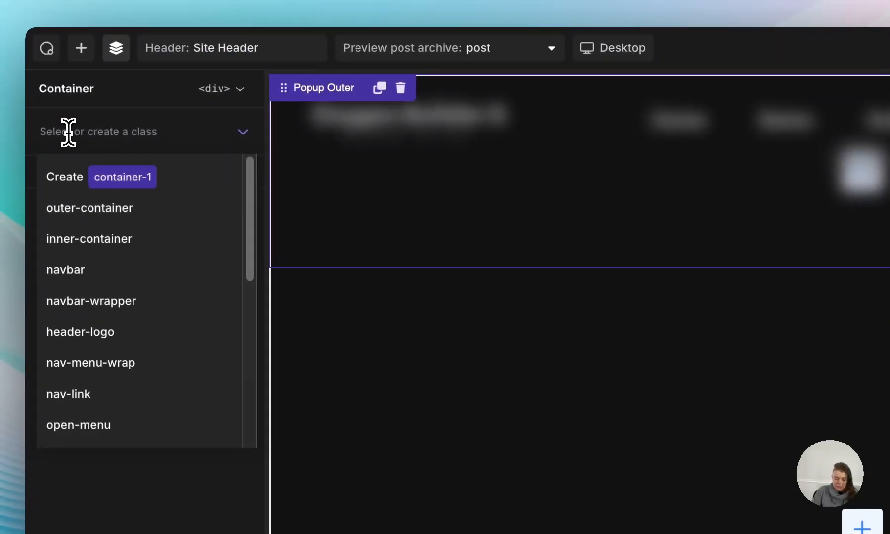
{"action": "type", "text": "."}
{"action": "key", "text": "BackSpace"}
{"action": "type", "text": "pop"}
{"action": "type", "text": "up-"}
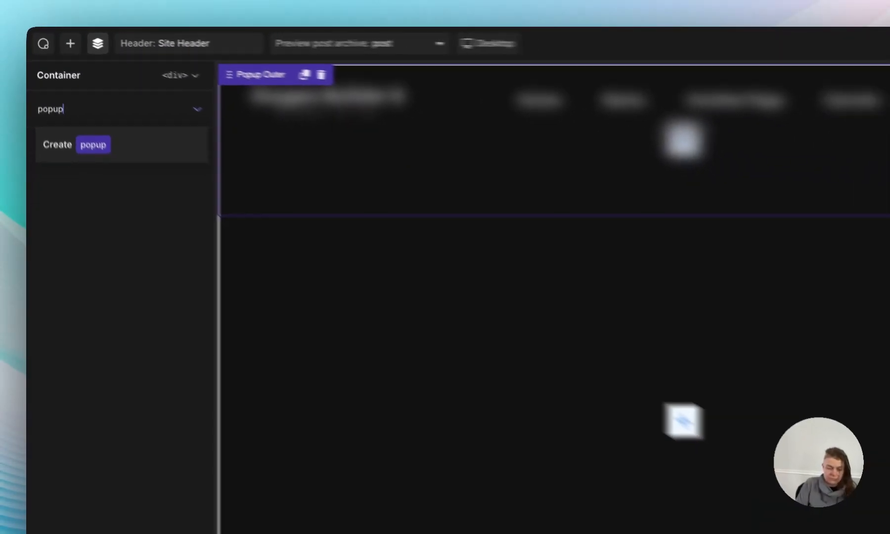
{"action": "type", "text": "outer"}
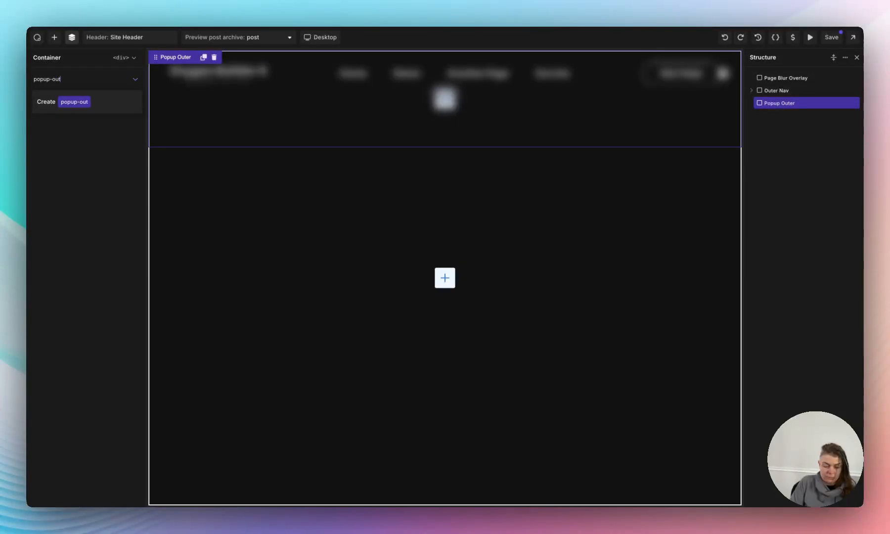
{"action": "key", "text": "Return"}
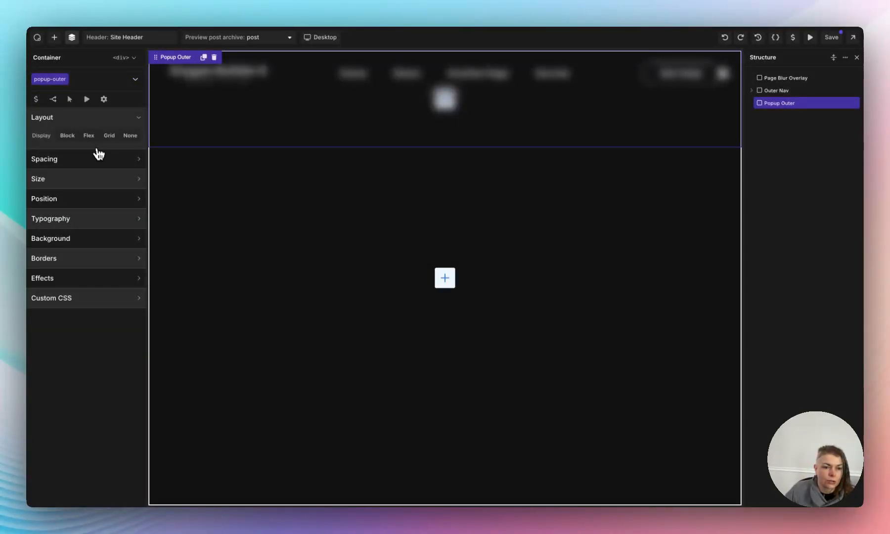
Set the Popup Outer container's width to 95% and its maximum width to 400 px.
{"action": "left_click", "coordinate": [79, 187]}
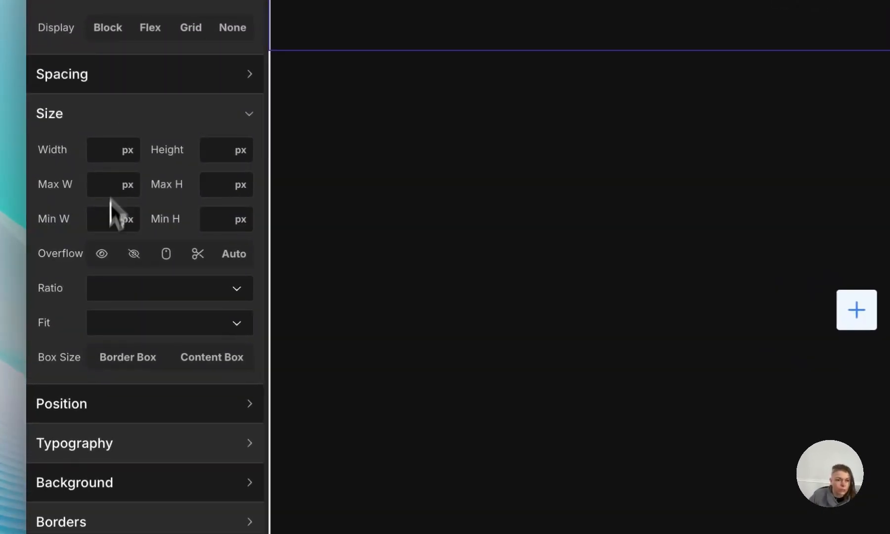
{"action": "left_click", "coordinate": [129, 150]}
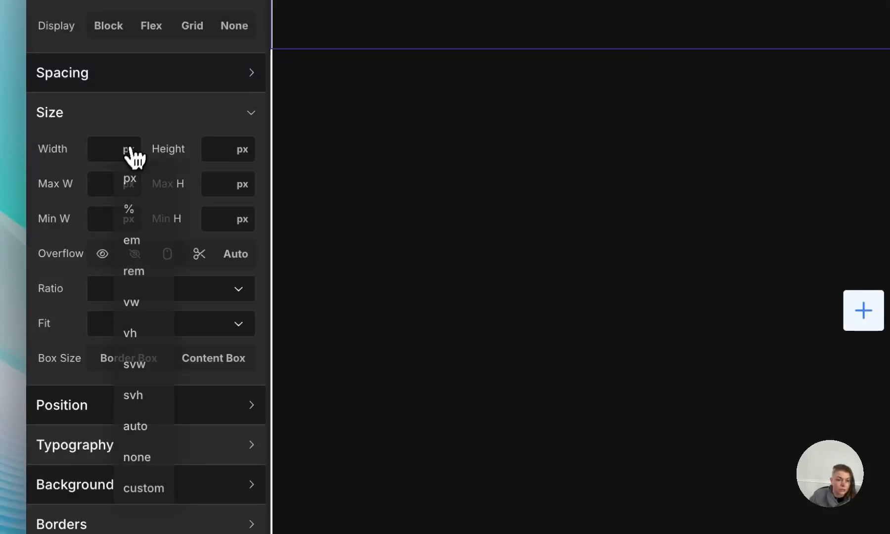
{"action": "left_click", "coordinate": [132, 202]}
{"action": "type", "text": "95"}
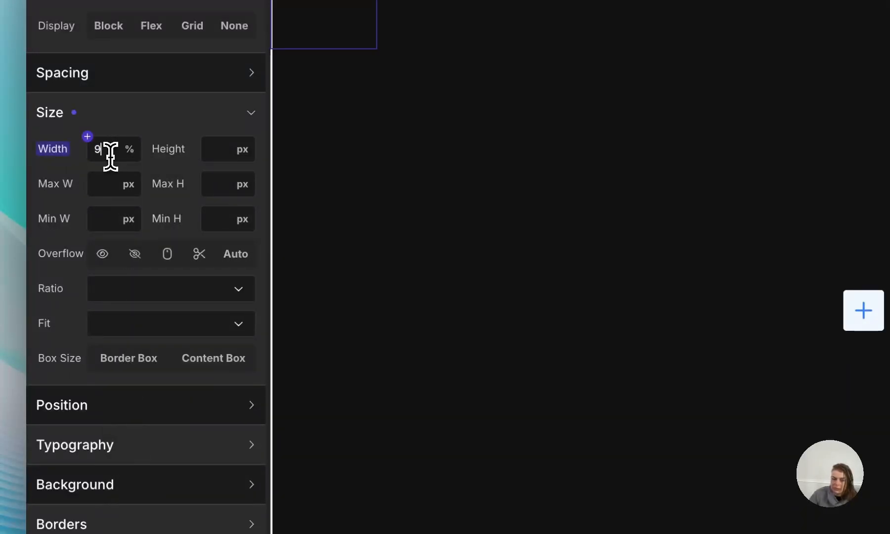
{"action": "left_click", "coordinate": [110, 183]}
{"action": "type", "text": "400"}
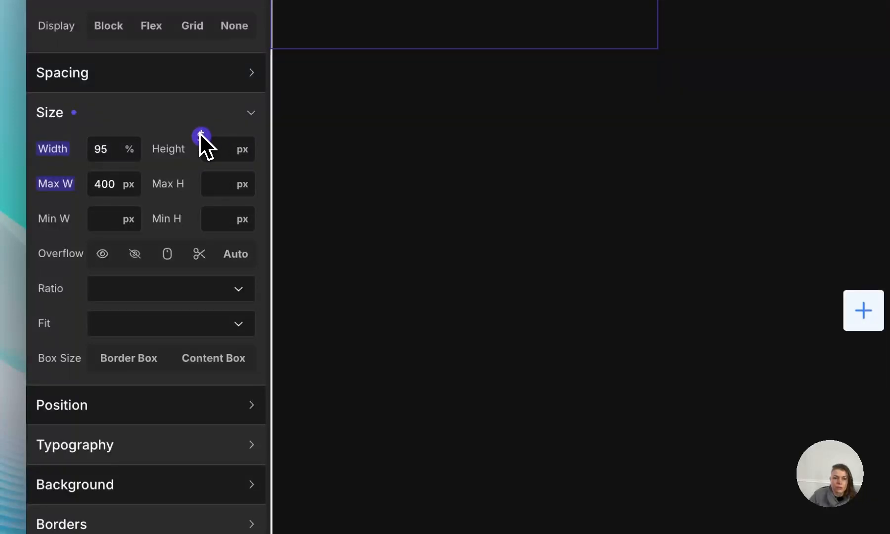
Limit the Popup Outer container's maximum height to 90 vh and set its overflow to Auto.
{"action": "left_click", "coordinate": [241, 185]}
{"action": "left_click", "coordinate": [244, 368]}
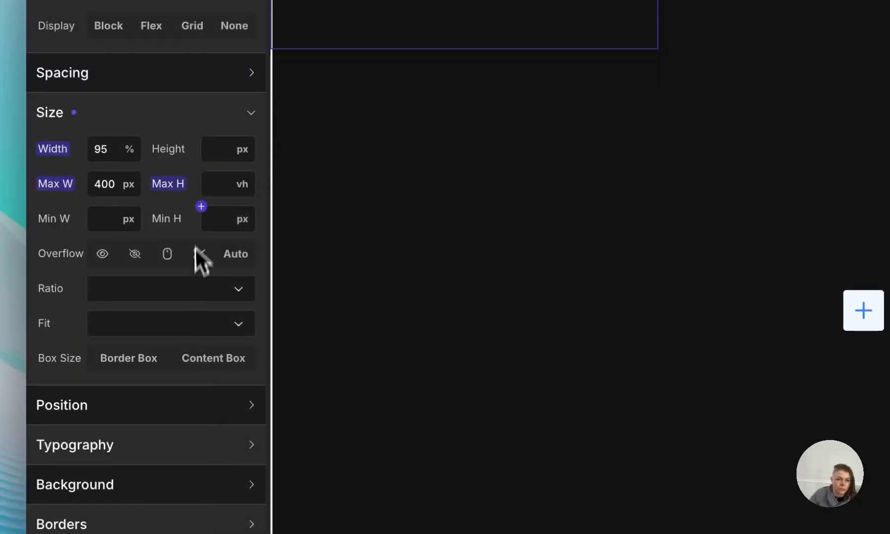
{"action": "left_click", "coordinate": [211, 183]}
{"action": "type", "text": "90"}
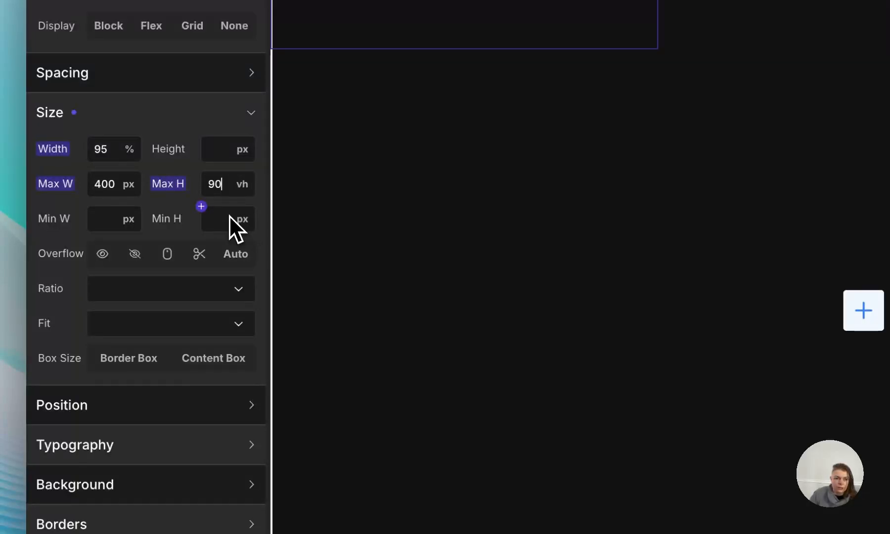
{"action": "left_click", "coordinate": [236, 257]}
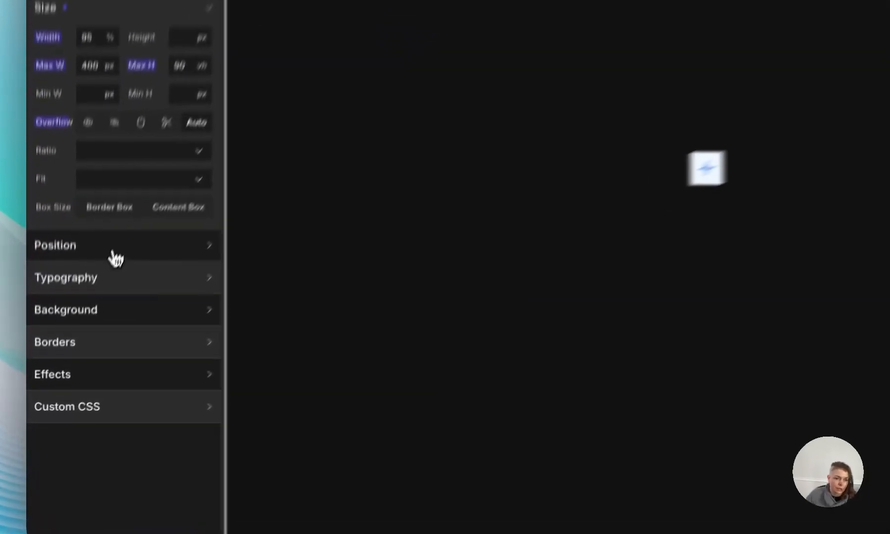
Set the Popup Outer container's position to Fixed with a z-index of 1000.
{"action": "left_click", "coordinate": [79, 329]}
{"action": "left_click", "coordinate": [97, 344]}
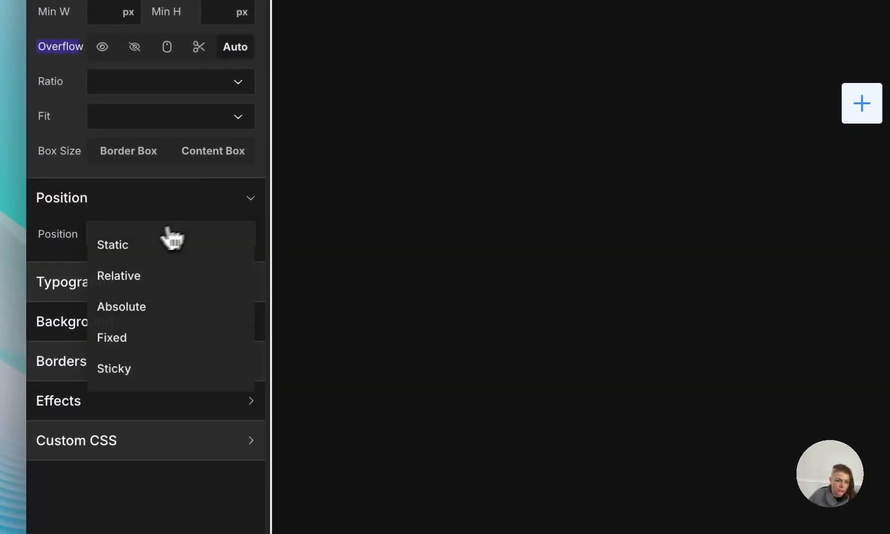
{"action": "left_click", "coordinate": [144, 337]}
{"action": "scroll", "coordinate": [143, 306], "scroll_direction": "down", "scroll_amount": 2}
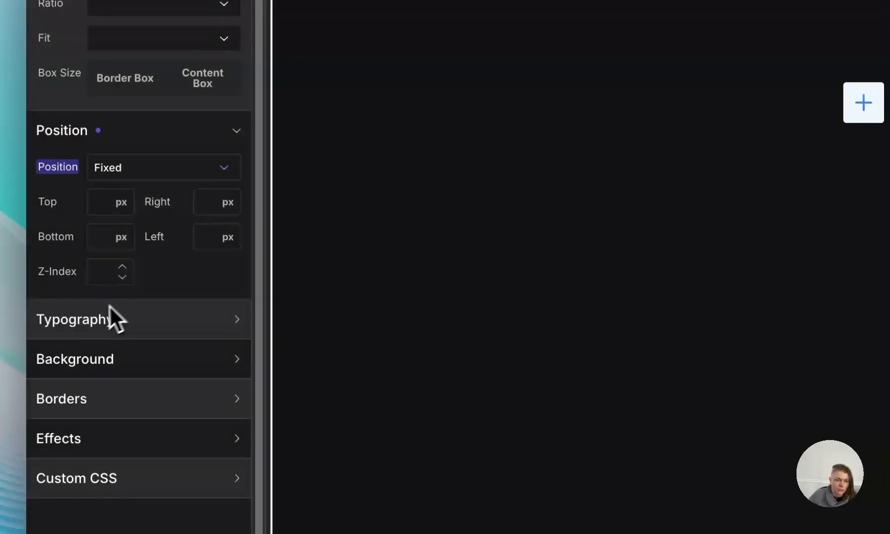
{"action": "left_click", "coordinate": [96, 270]}
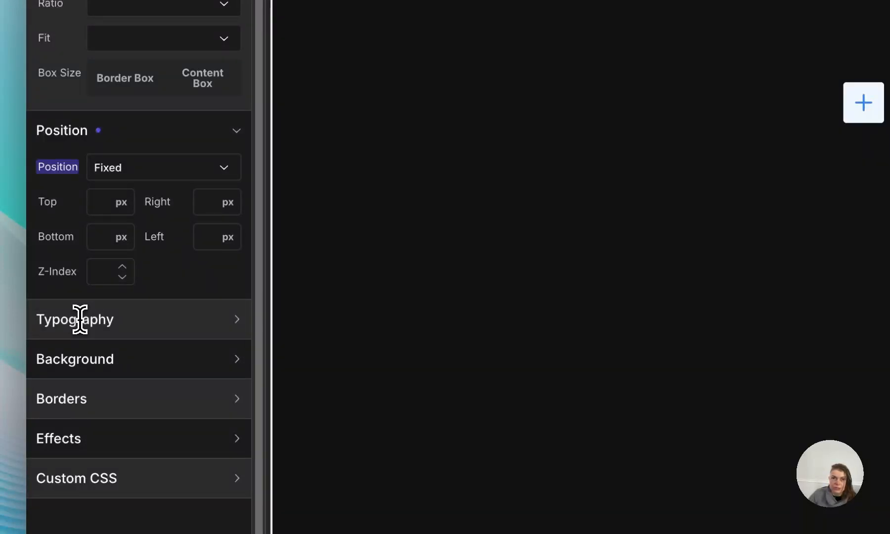
{"action": "type", "text": "1000"}
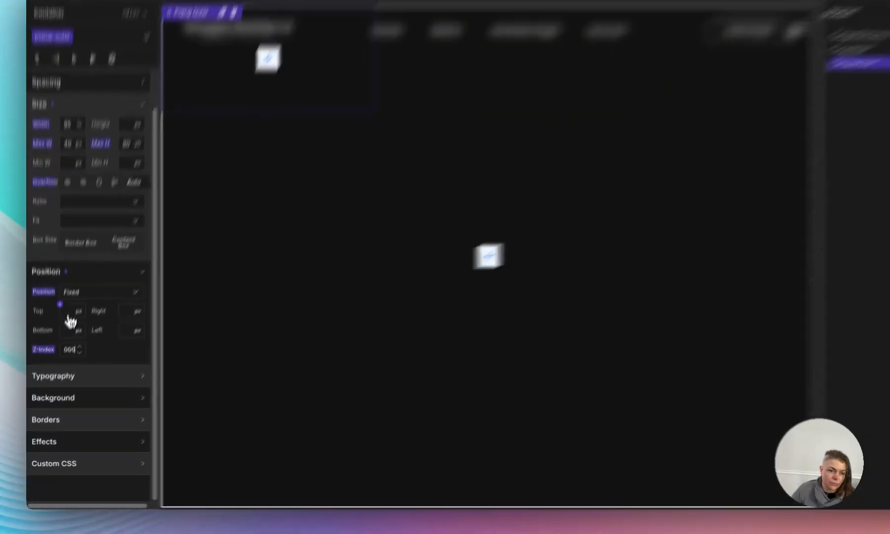
Offset the Popup Outer container 50% from the top and 50% from the left.
{"action": "left_click", "coordinate": [78, 311]}
{"action": "left_click", "coordinate": [76, 344]}
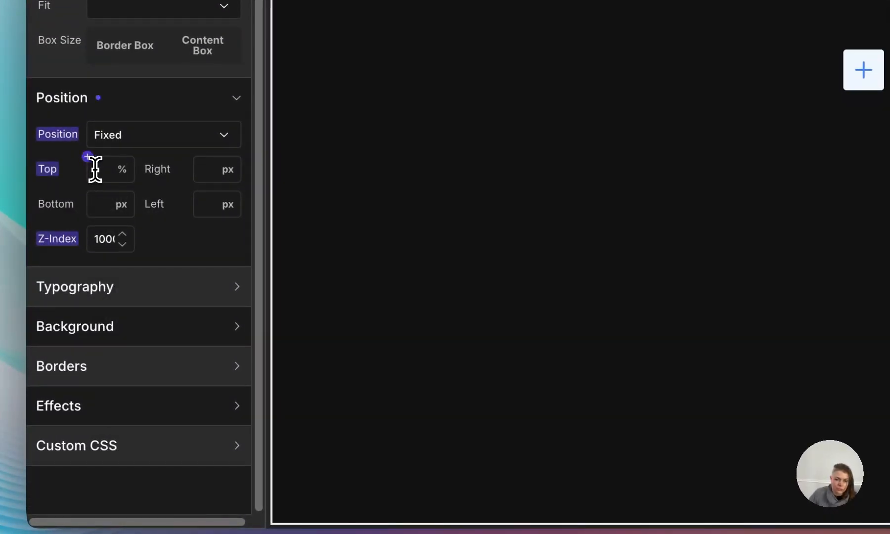
{"action": "left_click", "coordinate": [97, 171]}
{"action": "type", "text": "50"}
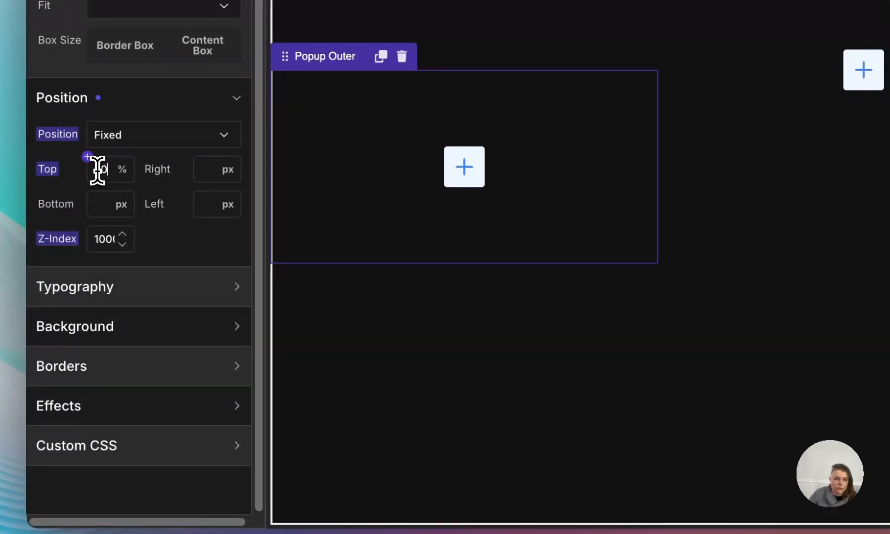
{"action": "left_click", "coordinate": [219, 202]}
{"action": "left_click", "coordinate": [229, 222]}
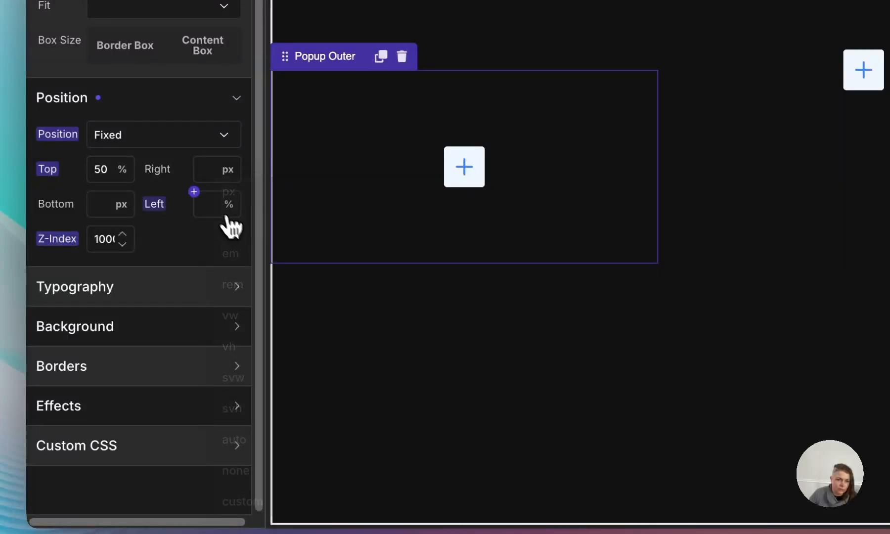
{"action": "left_click", "coordinate": [208, 213]}
{"action": "type", "text": "50"}
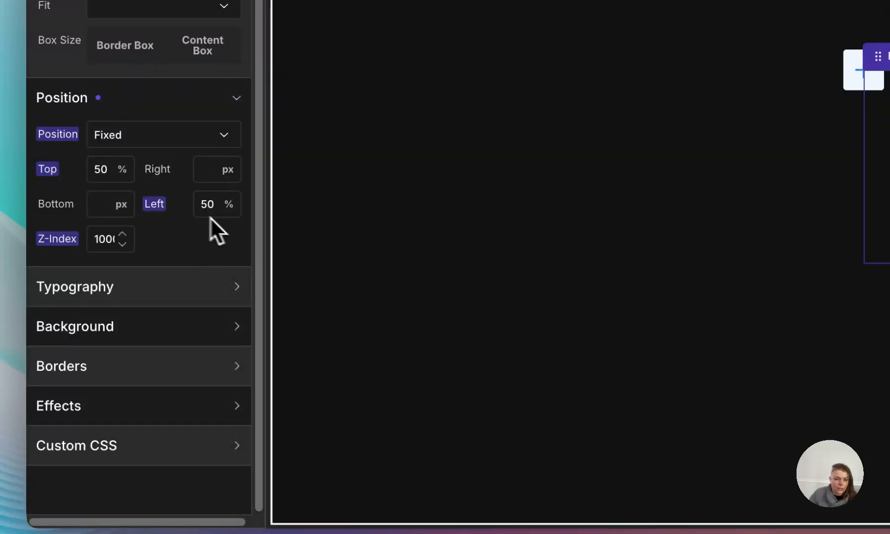
Add custom CSS for .popup-outer that applies transform: translate(-50%, -50%) to centre the container.
{"action": "left_click", "coordinate": [163, 431]}
{"action": "scroll", "coordinate": [143, 395], "scroll_direction": "down", "scroll_amount": 3}
{"action": "left_click", "coordinate": [101, 362]}
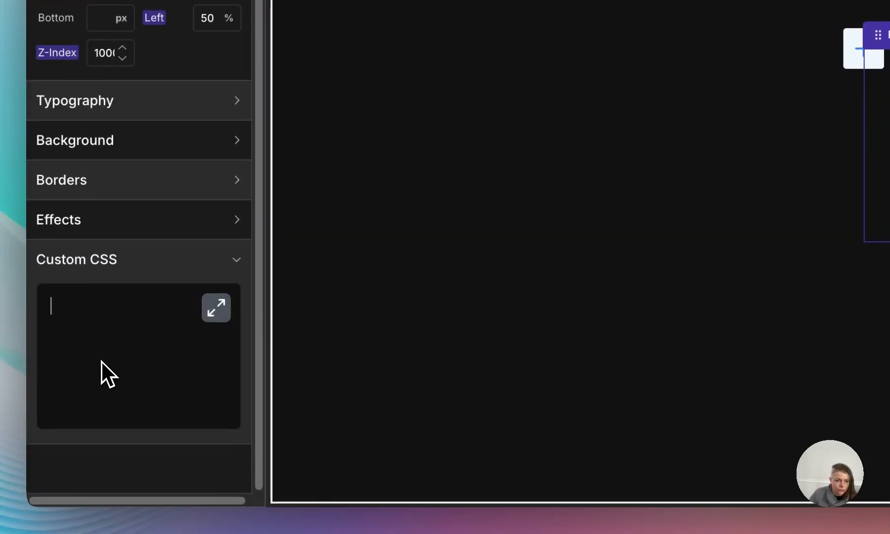
{"action": "type", "text": "."}
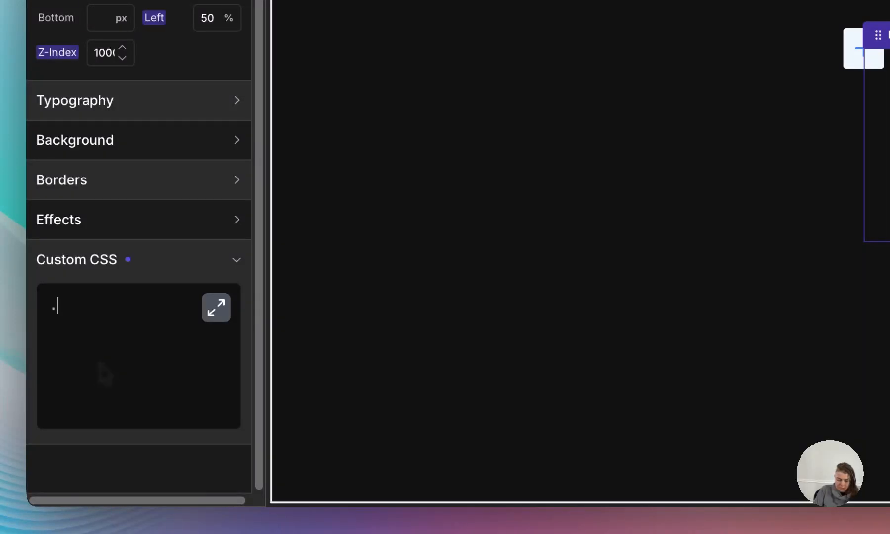
{"action": "type", "text": "popup-oute"}
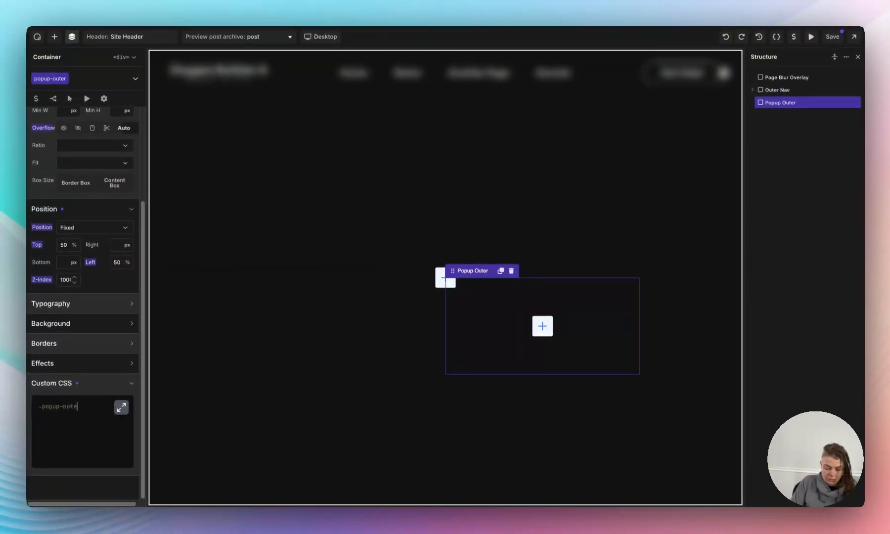
{"action": "type", "text": "r {"}
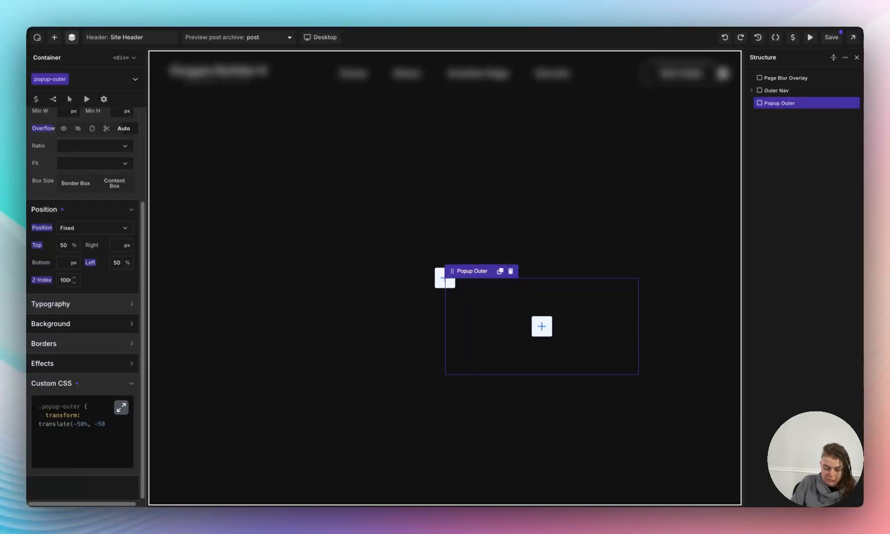
{"action": "type", "text": ";"}
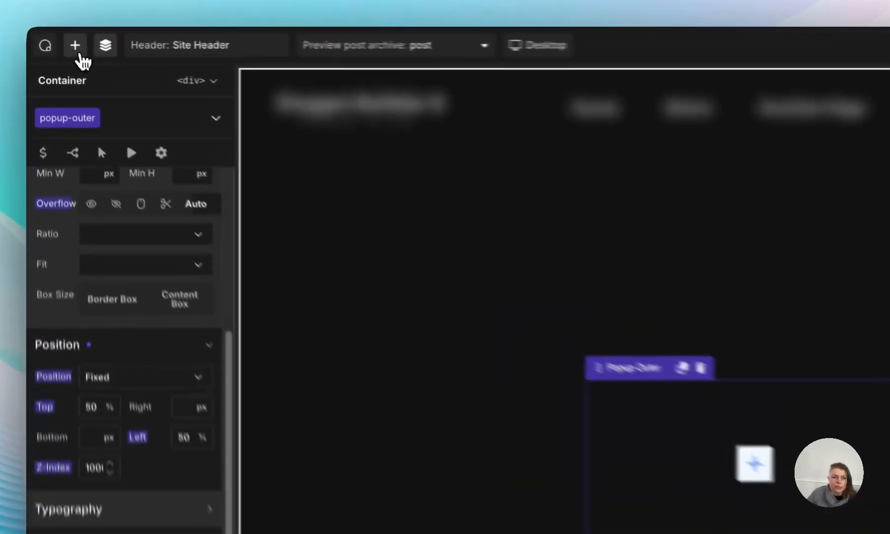
Add a container inside Popup Outer and rename it "Popup Inner".
{"action": "left_click", "coordinate": [54, 39]}
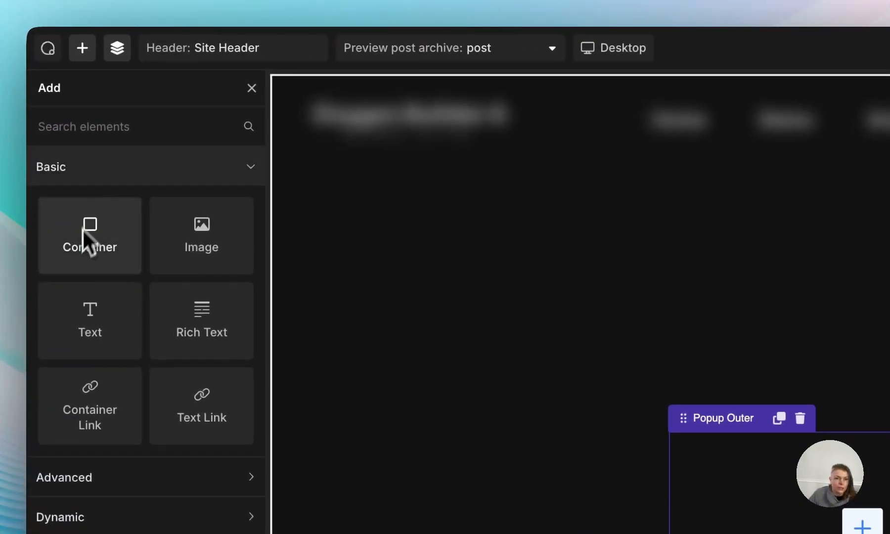
{"action": "left_click", "coordinate": [87, 210]}
{"action": "double_click", "coordinate": [704, 204]}
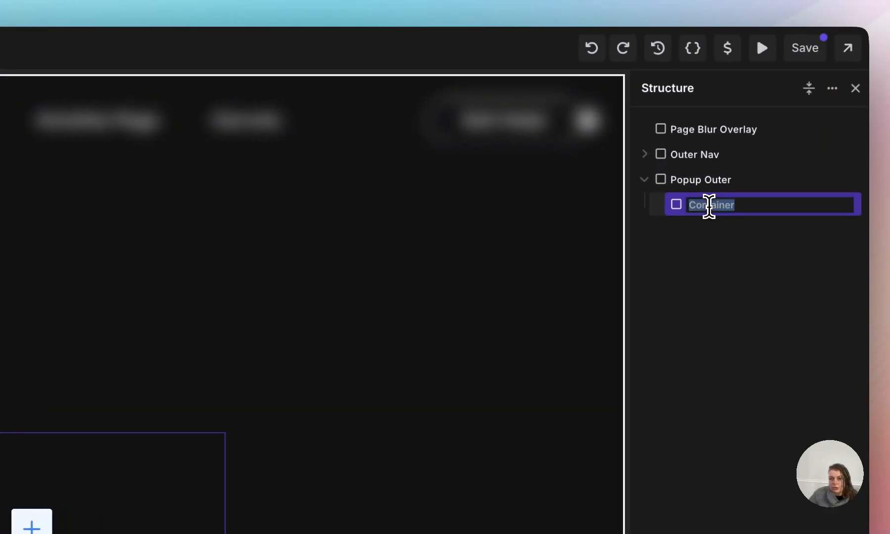
{"action": "type", "text": "Popup"}
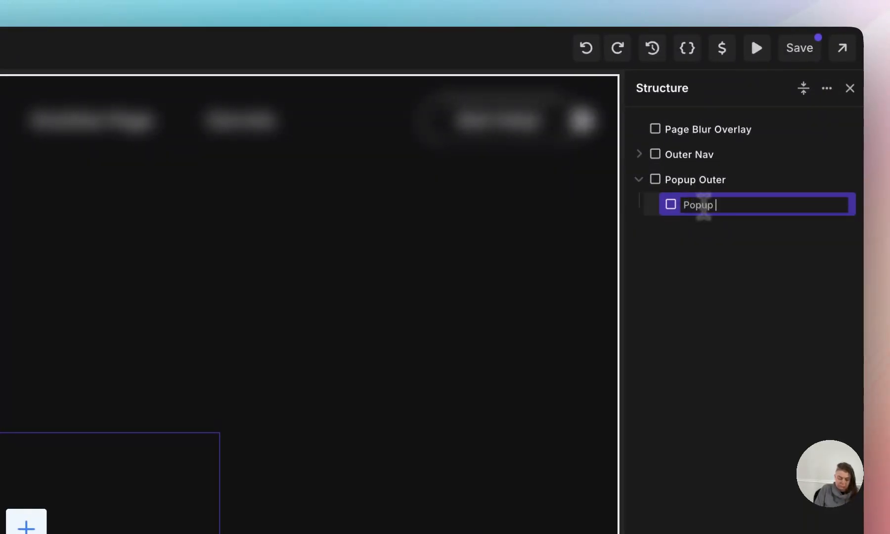
{"action": "type", "text": " Inner"}
{"action": "key", "text": "Return"}
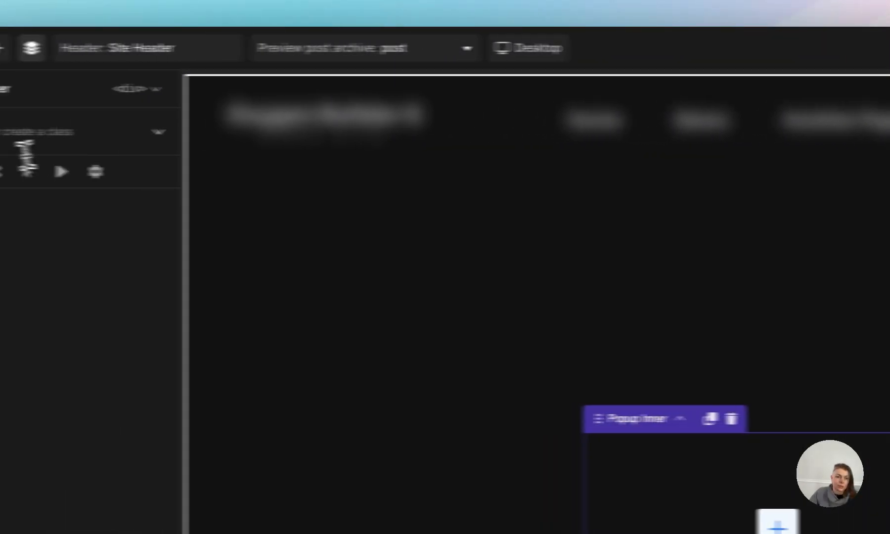
Create a class named "popup-inner" and assign it to the Popup Inner container.
{"action": "type", "text": ".pop"}
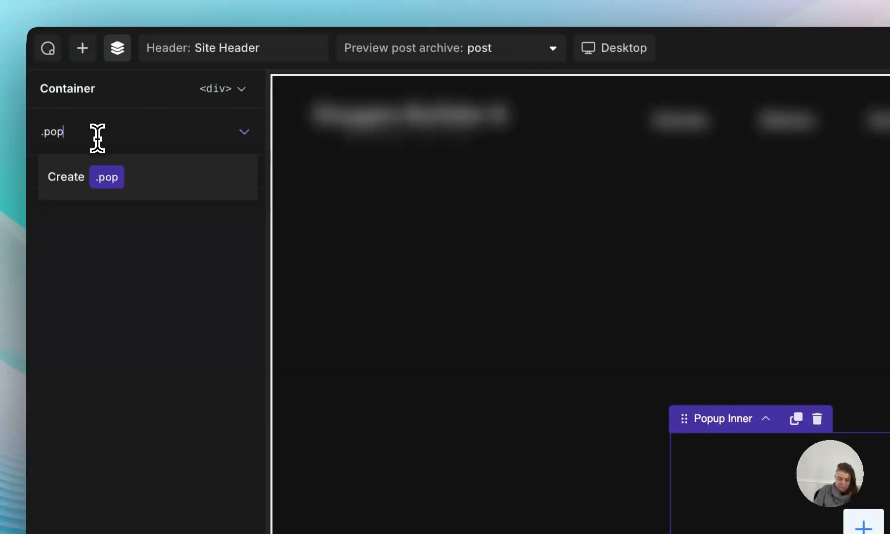
{"action": "type", "text": "up-inner"}
{"action": "key", "text": "Return"}
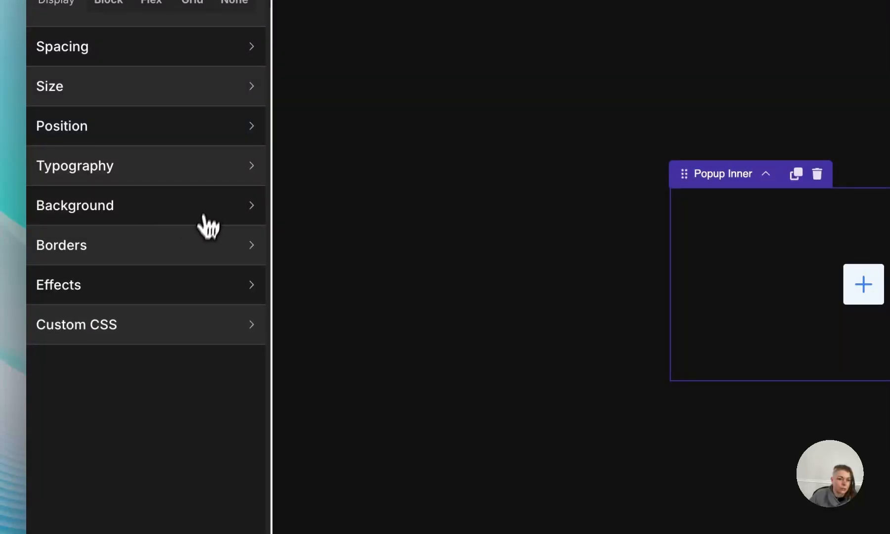
Give the Popup Inner container a 25 px corner radius and a 2 px border in White.
{"action": "left_click", "coordinate": [176, 247]}
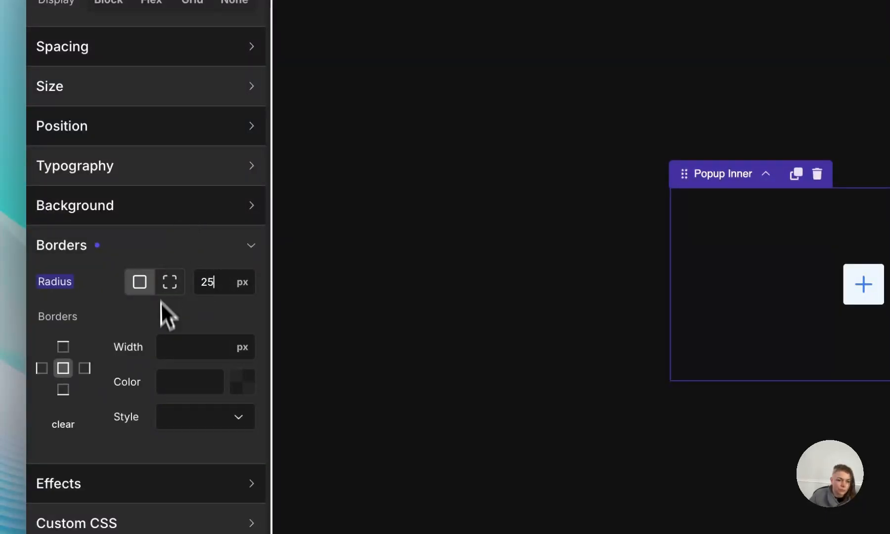
{"action": "left_click", "coordinate": [170, 348]}
{"action": "type", "text": "2"}
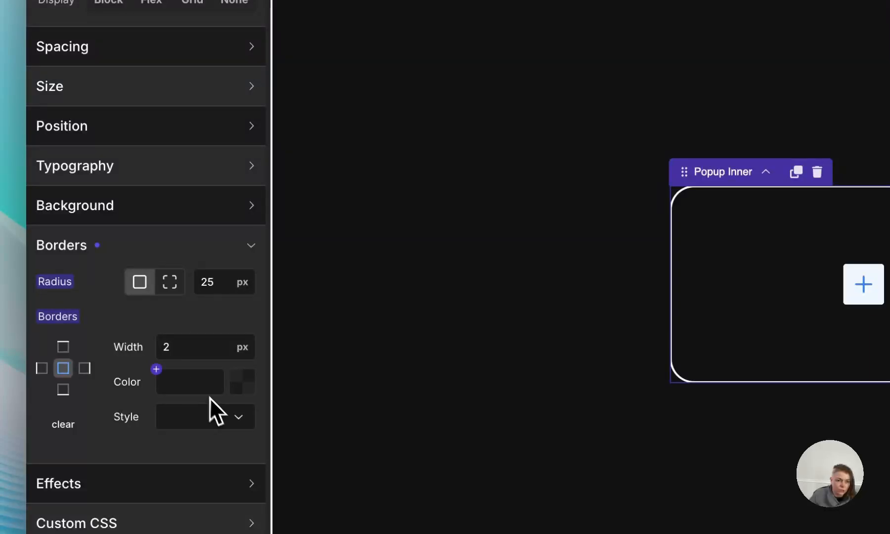
{"action": "left_click", "coordinate": [158, 370]}
{"action": "left_click", "coordinate": [144, 392]}
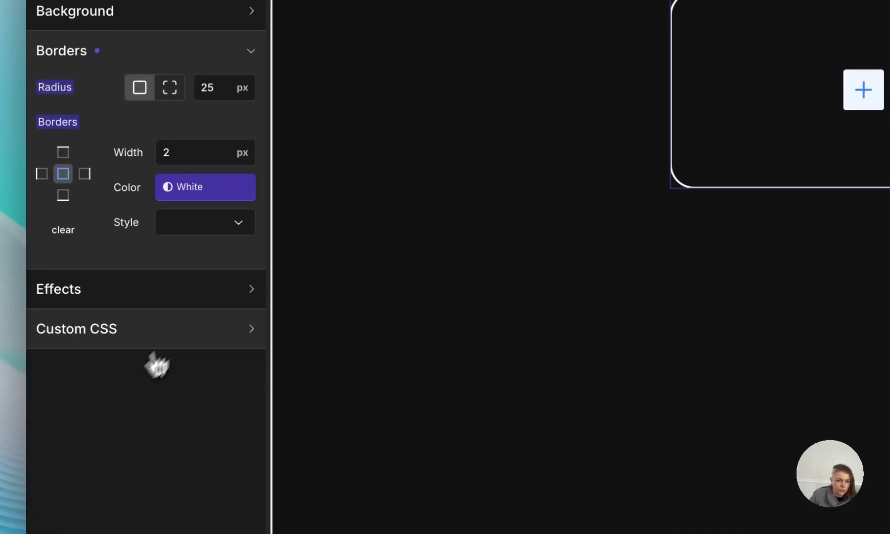
{"action": "left_click", "coordinate": [188, 236]}
{"action": "left_click", "coordinate": [189, 235]}
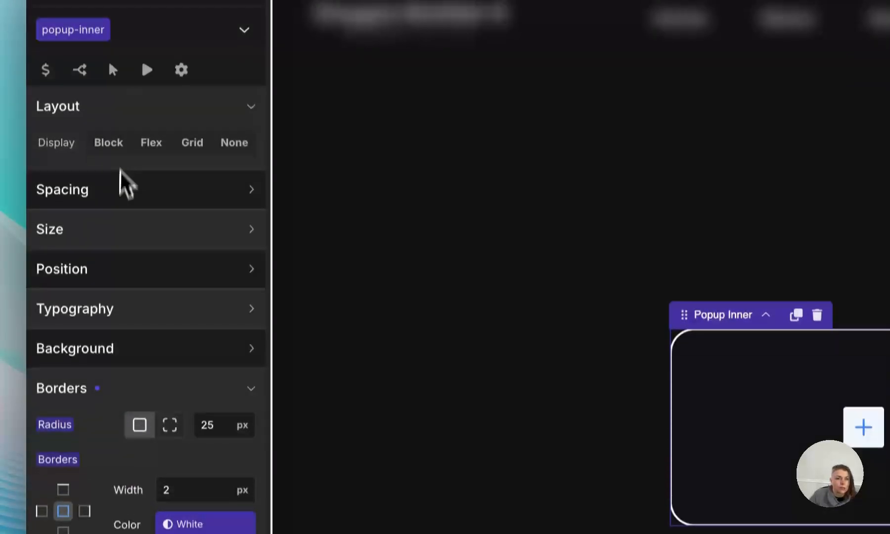
Set the Popup Inner container's top and bottom padding to the spacing variable l (2rem).
{"action": "left_click", "coordinate": [109, 194]}
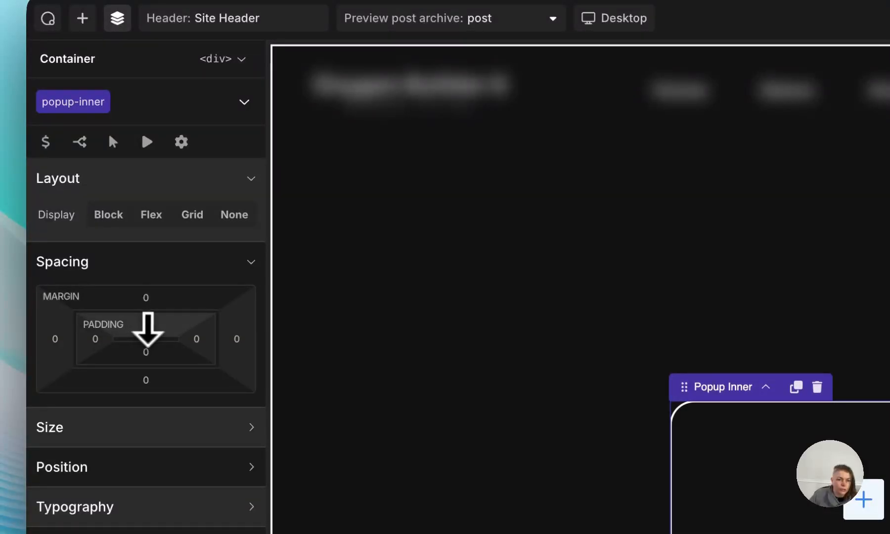
{"action": "left_click", "coordinate": [147, 325]}
{"action": "left_click", "coordinate": [106, 314]}
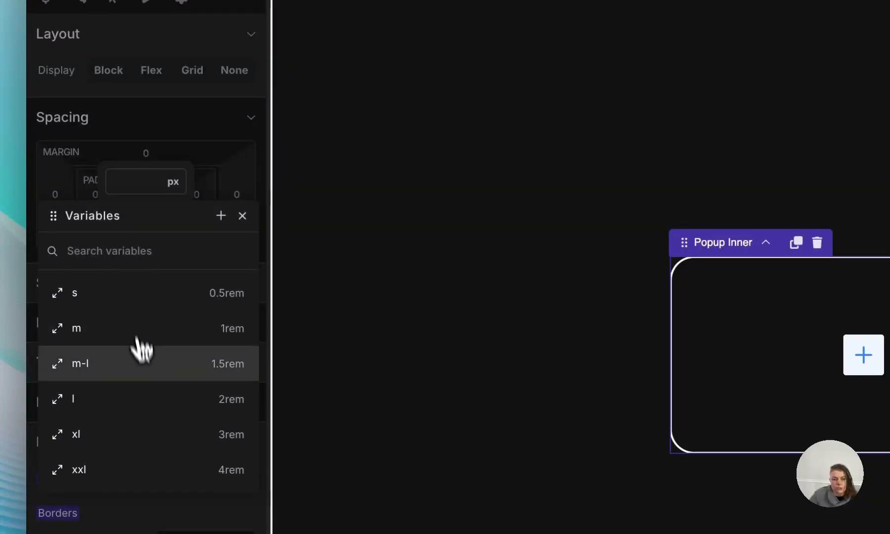
{"action": "left_click", "coordinate": [148, 415]}
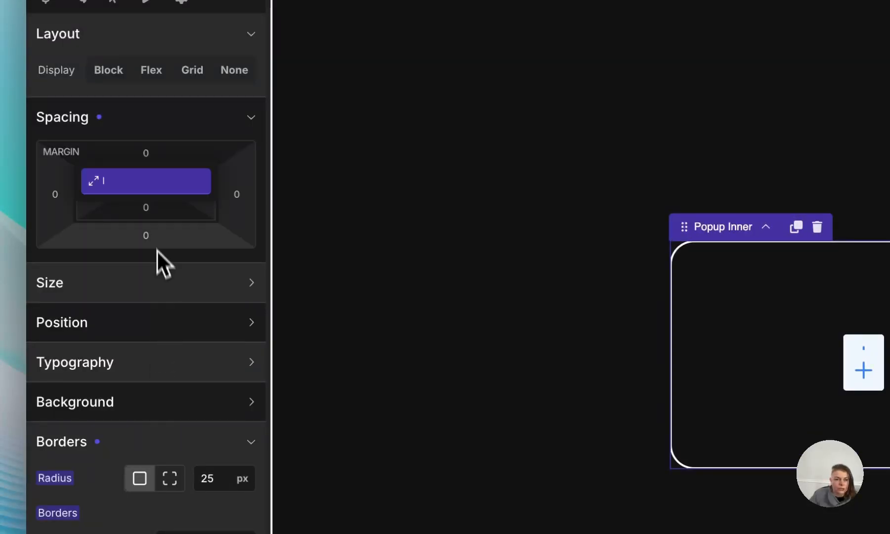
{"action": "left_click", "coordinate": [141, 209]}
{"action": "left_click", "coordinate": [108, 195]}
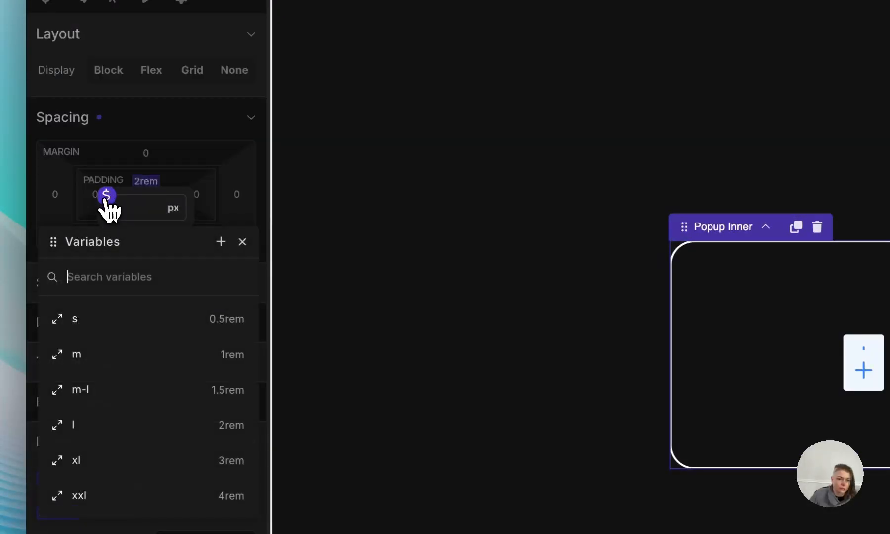
{"action": "left_click", "coordinate": [129, 425]}
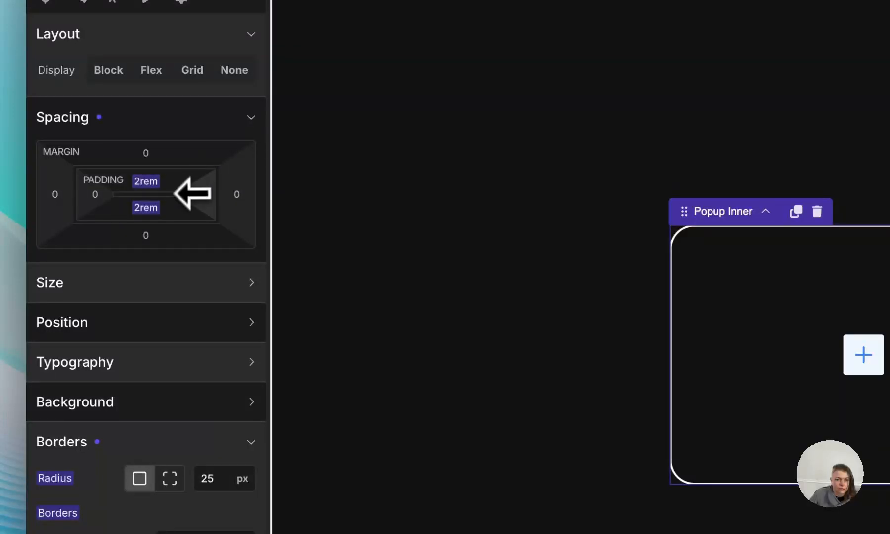
Set the Popup Inner container's right and left padding to the spacing variable l (2rem).
{"action": "left_click", "coordinate": [181, 196]}
{"action": "left_click", "coordinate": [160, 187]}
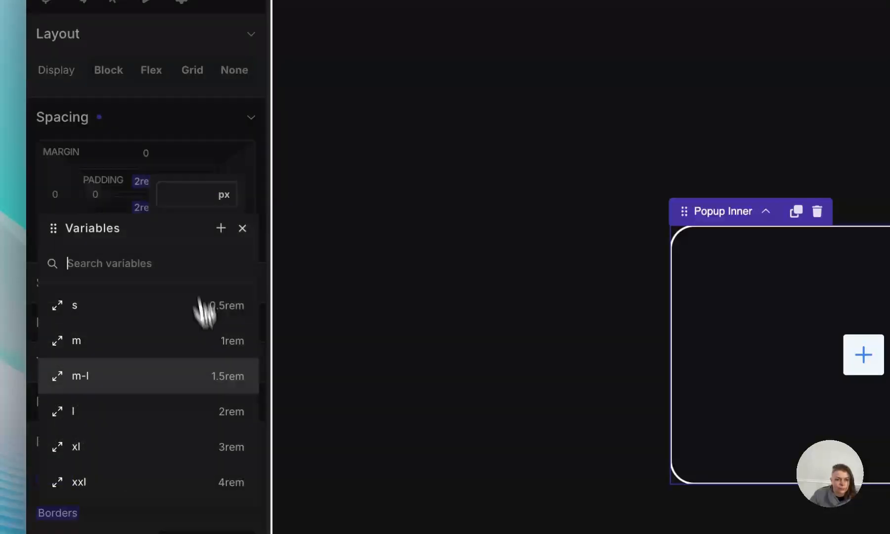
{"action": "left_click", "coordinate": [199, 411]}
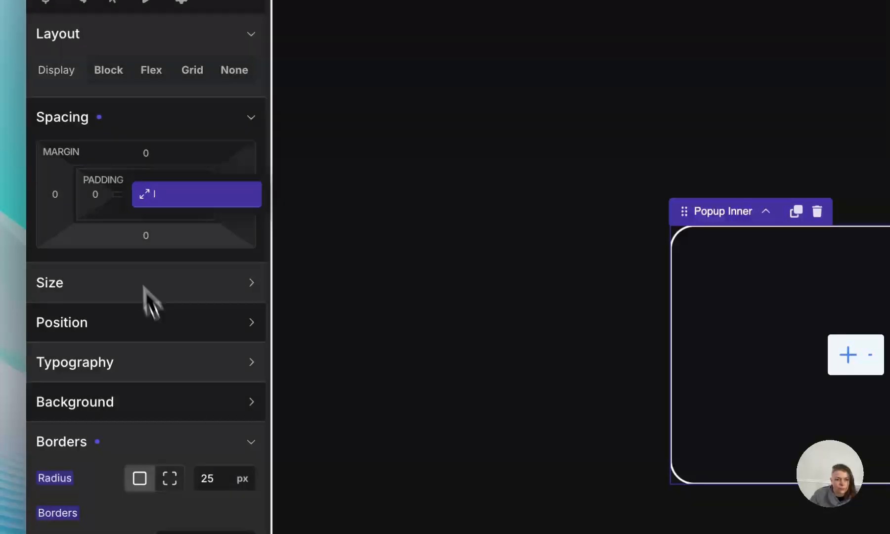
{"action": "left_click", "coordinate": [104, 196]}
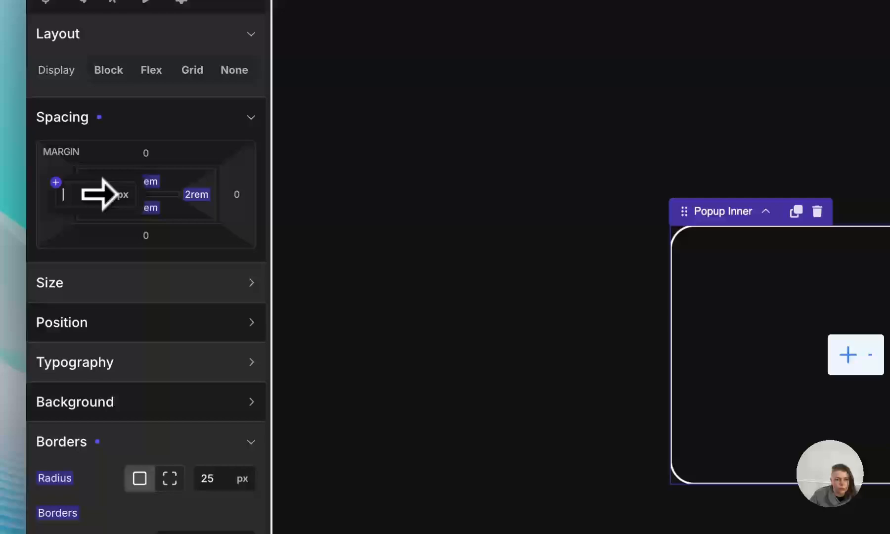
{"action": "left_click", "coordinate": [63, 188]}
{"action": "left_click", "coordinate": [102, 409]}
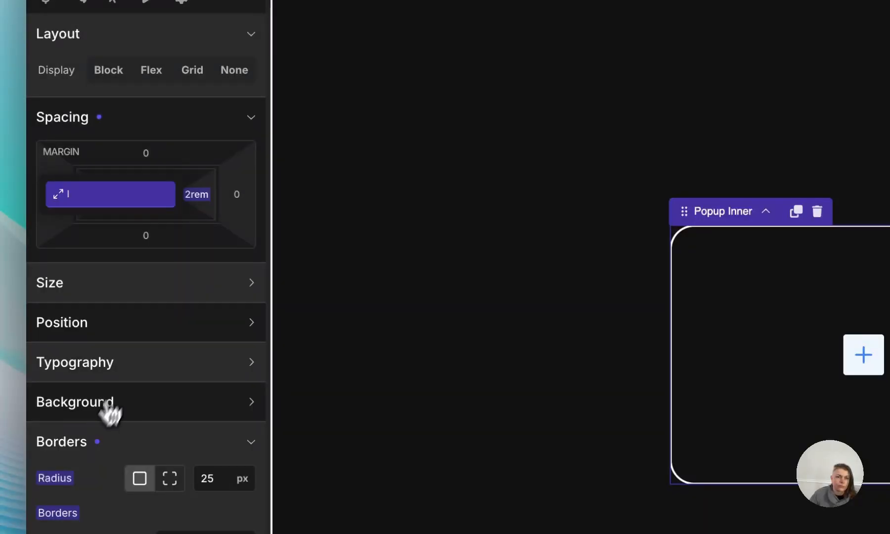
Add a Text element inside Popup Inner as an h5 heading reading "This is your popup".
{"action": "left_click", "coordinate": [82, 45]}
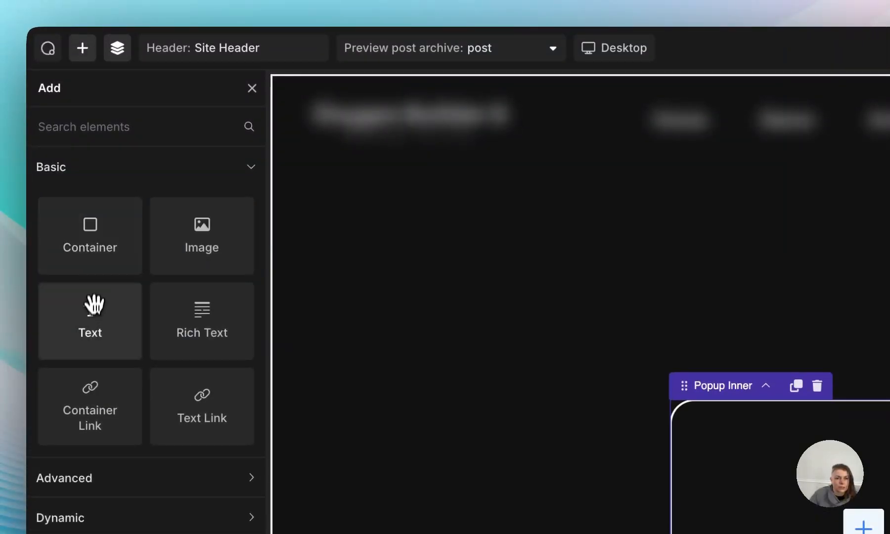
{"action": "left_click", "coordinate": [93, 304]}
{"action": "left_click", "coordinate": [213, 88]}
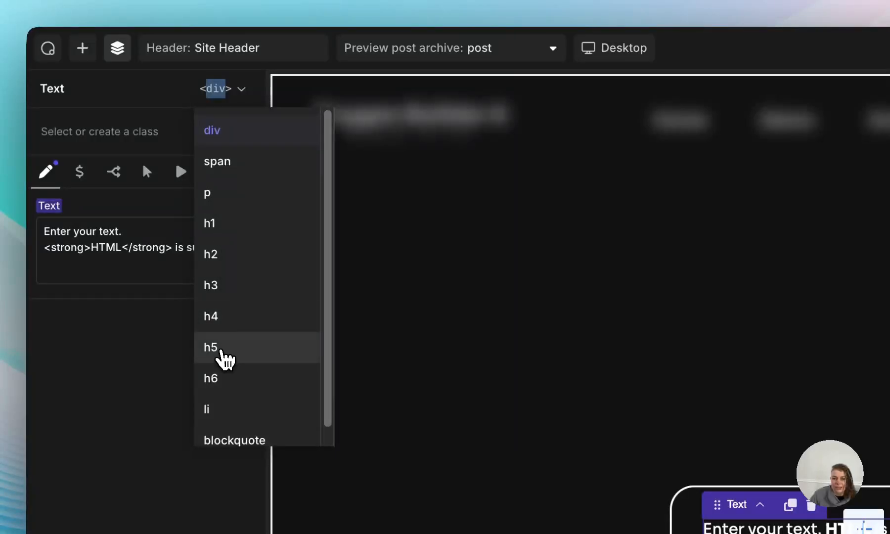
{"action": "left_click", "coordinate": [221, 351]}
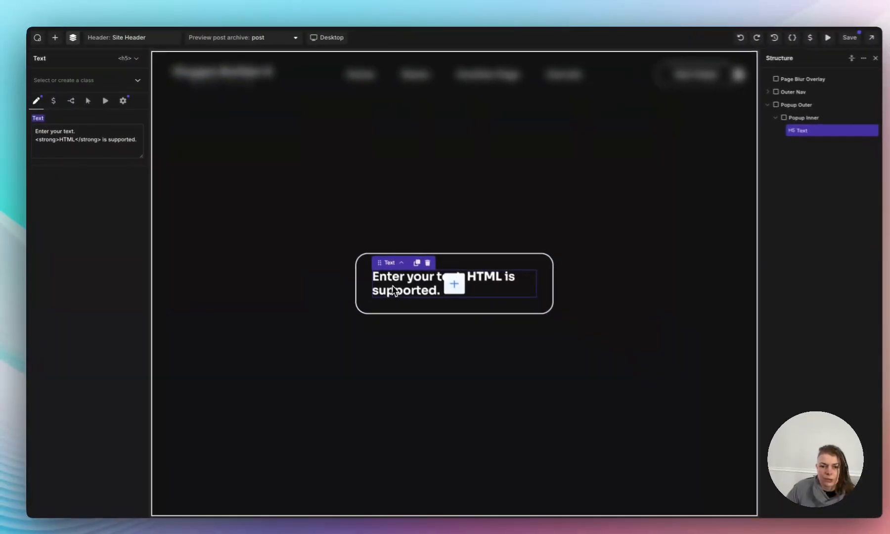
{"action": "triple_click", "coordinate": [393, 290]}
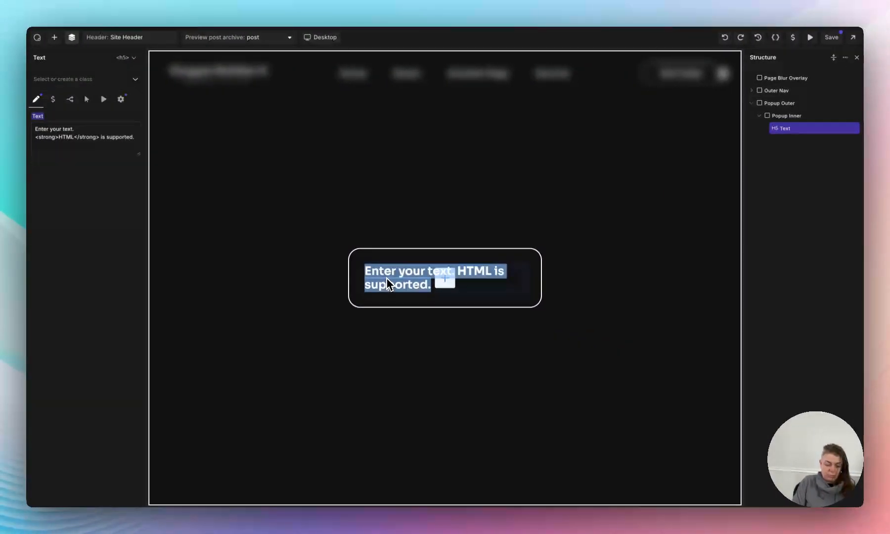
{"action": "type", "text": "This is your popup"}
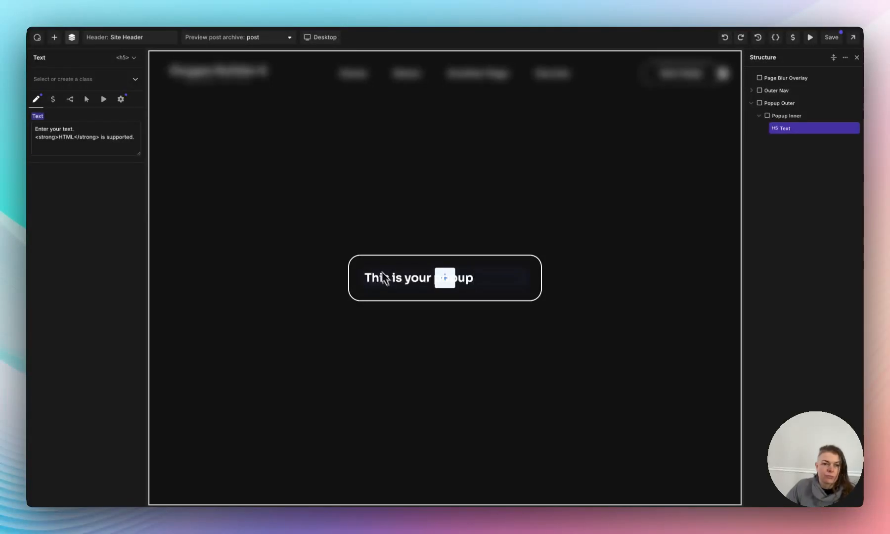
Assign the existing mb-2rem class to the popup heading.
{"action": "left_click", "coordinate": [70, 79]}
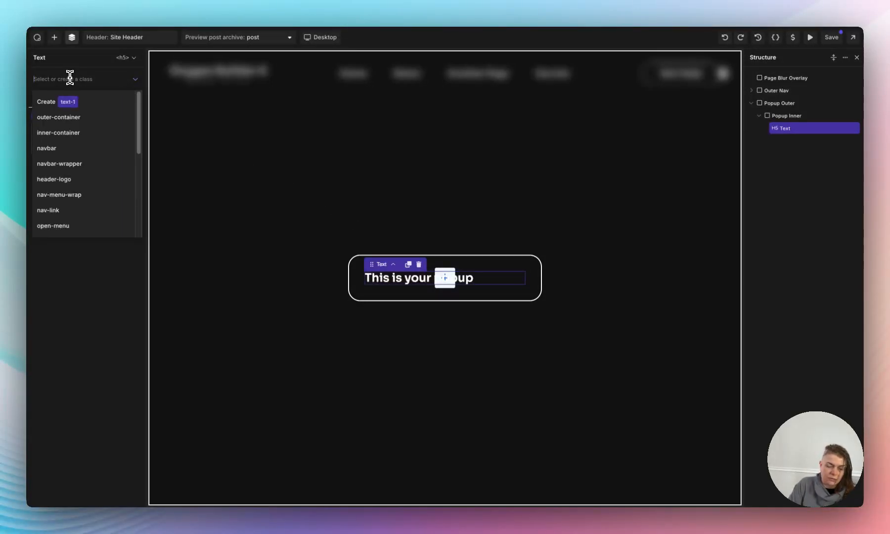
{"action": "type", "text": "mb"}
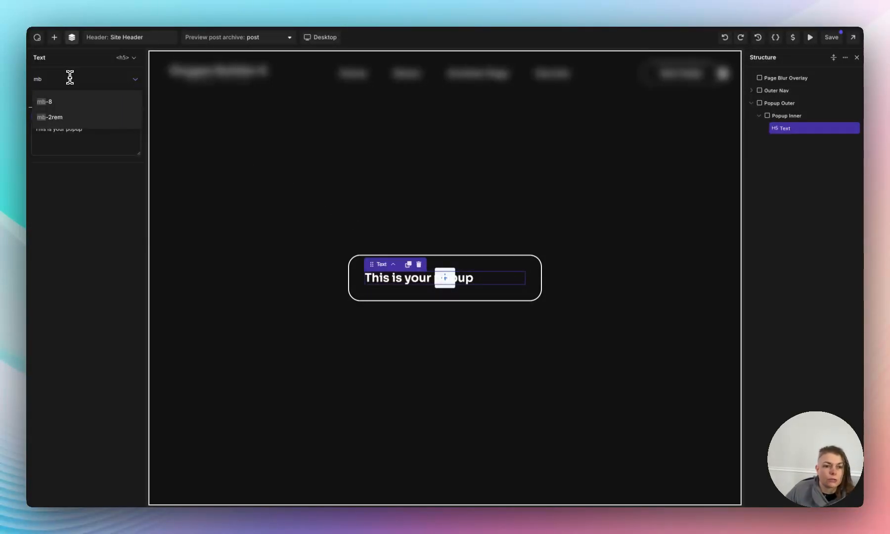
{"action": "left_click", "coordinate": [57, 119]}
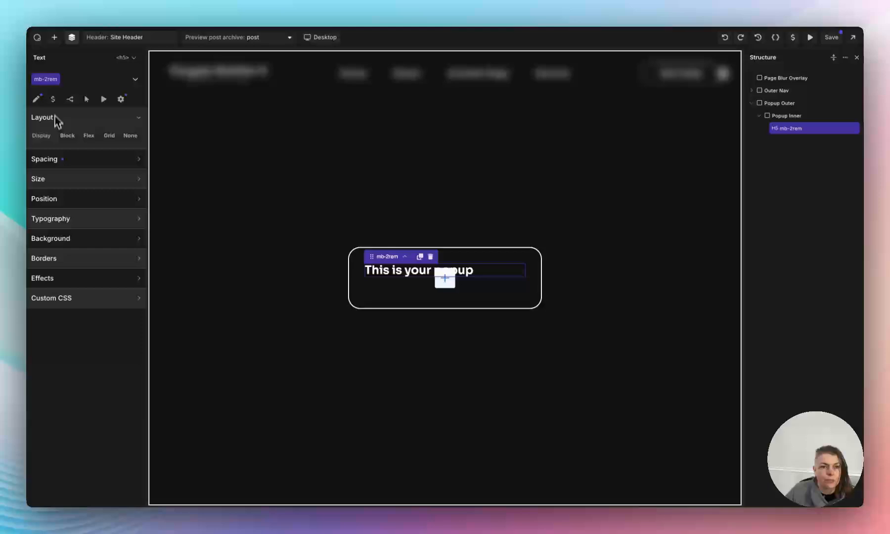
Add a second Text element below the heading with the content "Enter your popup text here.".
{"action": "left_click", "coordinate": [53, 38]}
{"action": "left_click", "coordinate": [61, 170]}
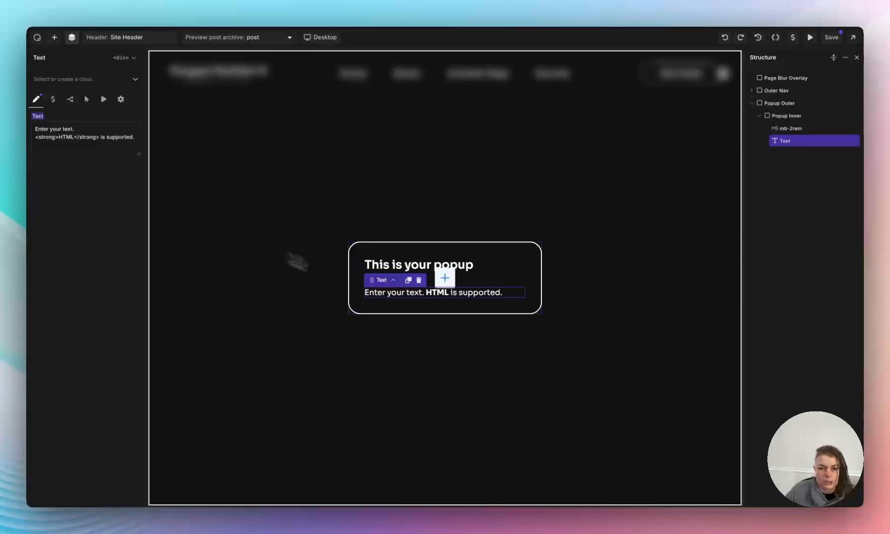
{"action": "triple_click", "coordinate": [410, 292]}
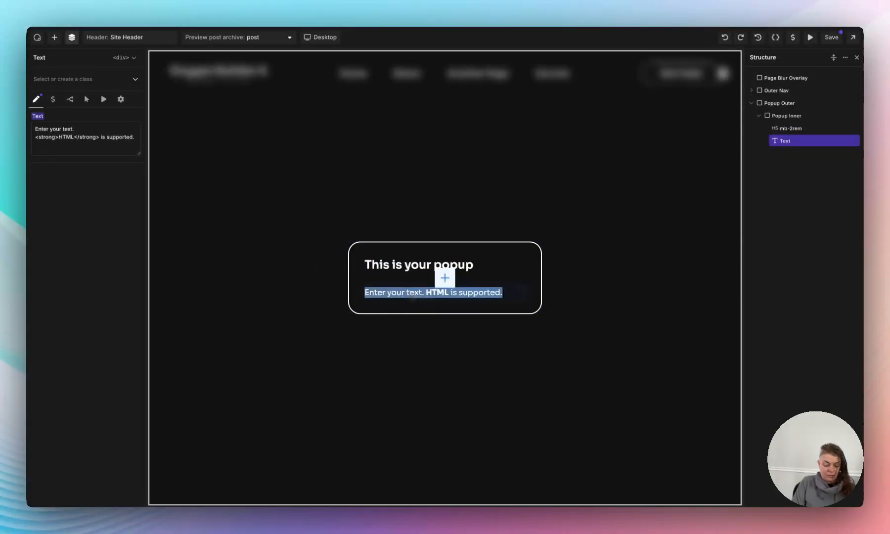
{"action": "type", "text": "Enter your popup text here."}
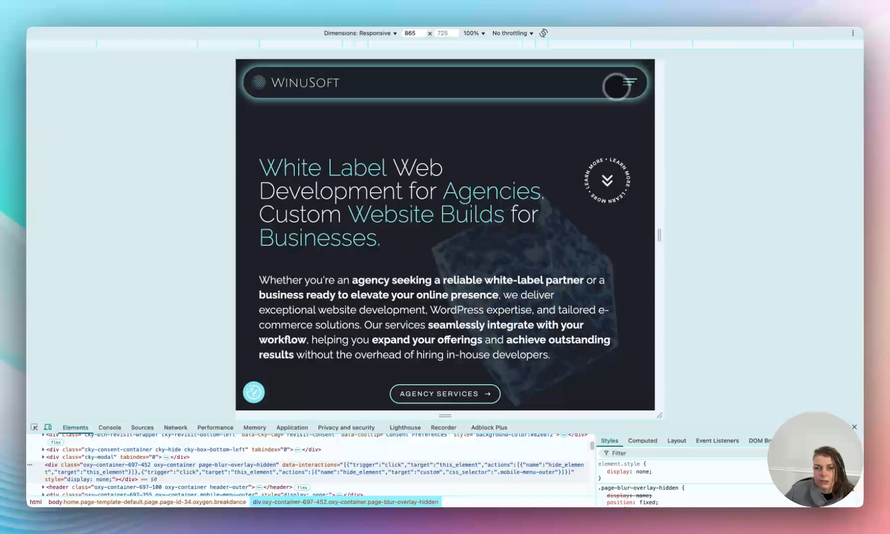
Switch to the WinuSoft site in the browser and examine how its mobile menu popup opens, expands its Services submenus and closes.
{"action": "left_click", "coordinate": [623, 84]}
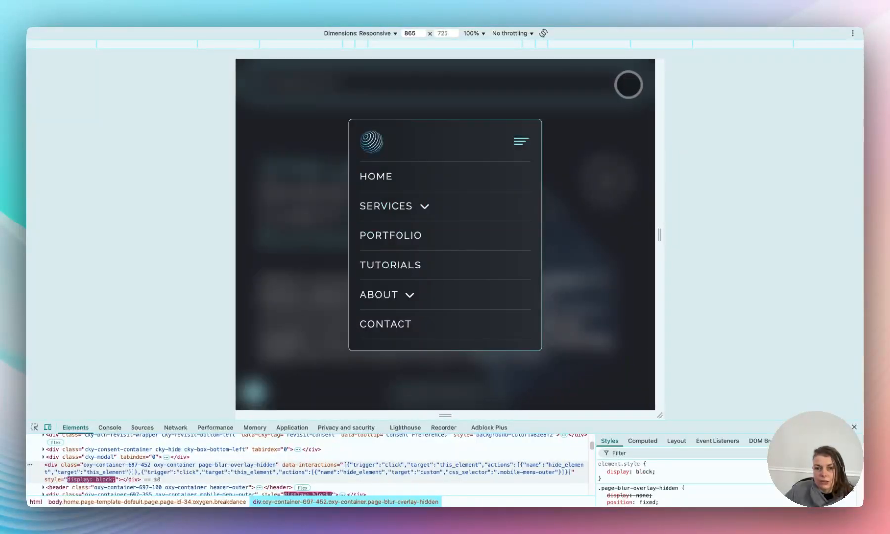
{"action": "left_click", "coordinate": [420, 204]}
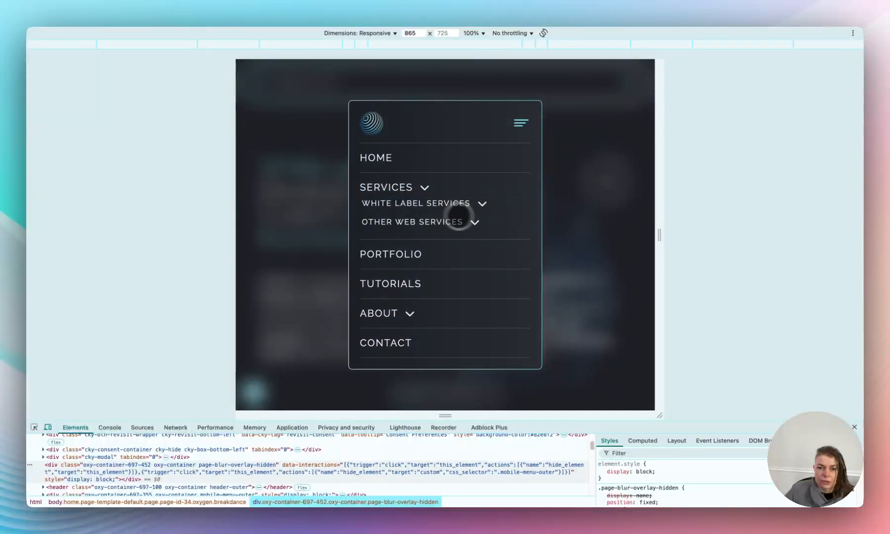
{"action": "left_click", "coordinate": [485, 205]}
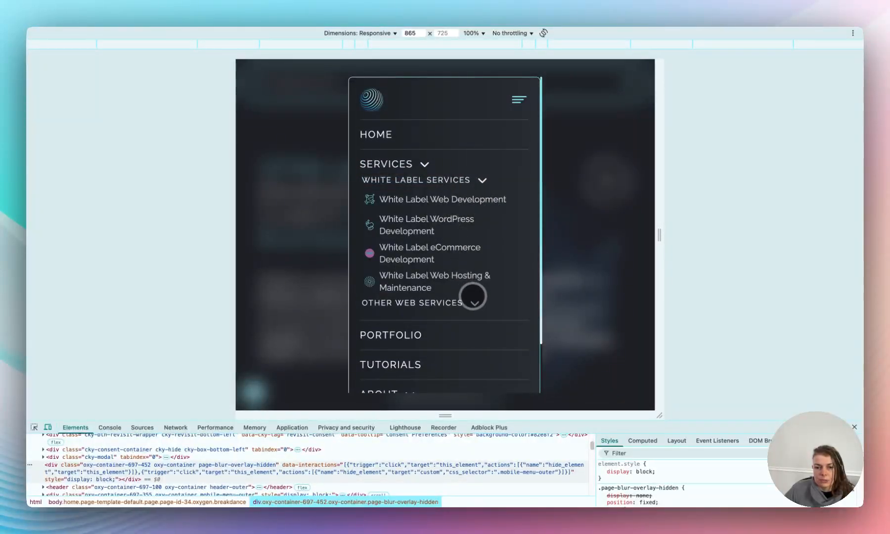
{"action": "left_click", "coordinate": [475, 303]}
{"action": "scroll", "coordinate": [476, 303], "scroll_direction": "down", "scroll_amount": 3}
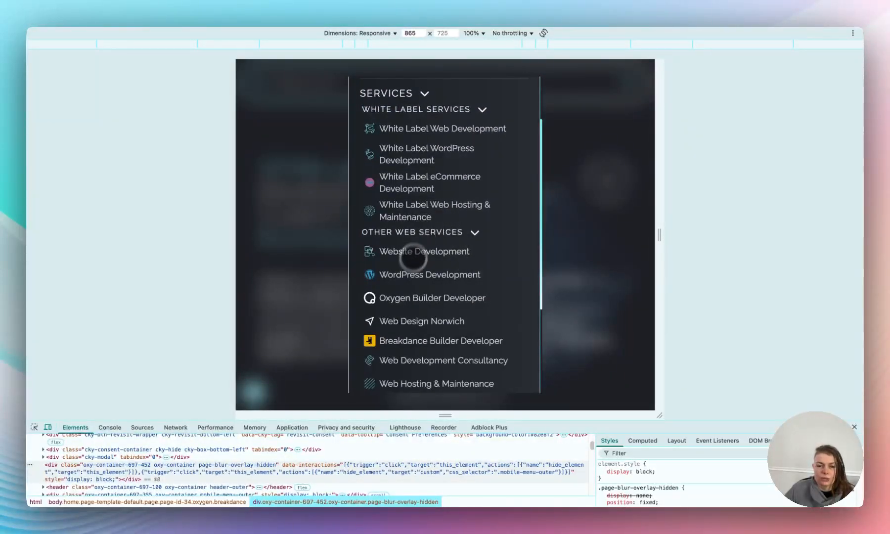
{"action": "scroll", "coordinate": [406, 272], "scroll_direction": "down", "scroll_amount": 3}
{"action": "left_click", "coordinate": [475, 153]}
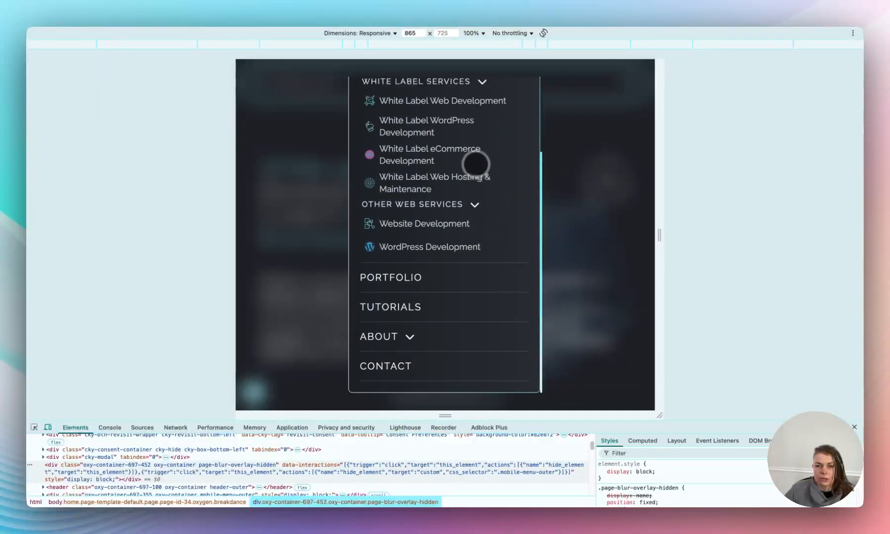
{"action": "scroll", "coordinate": [472, 208], "scroll_direction": "up", "scroll_amount": 1}
{"action": "left_click", "coordinate": [481, 143]}
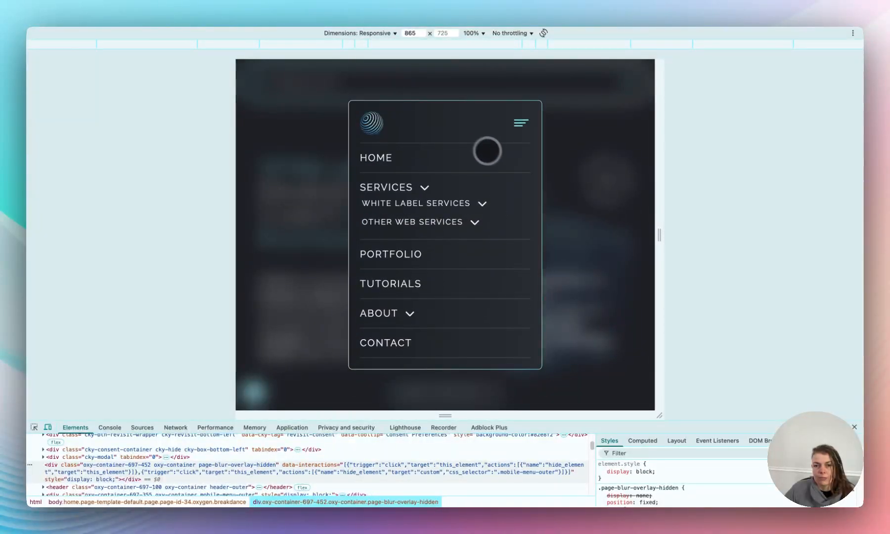
{"action": "left_click", "coordinate": [586, 119]}
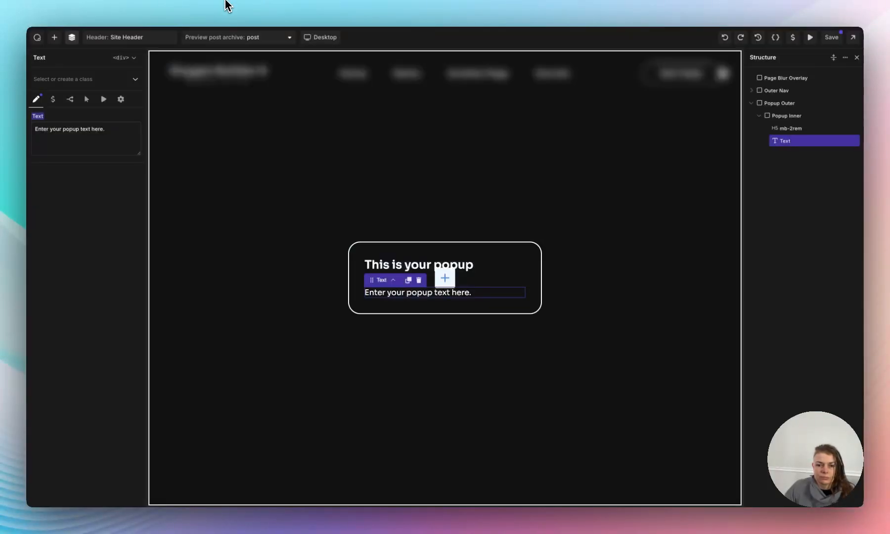
Return to the Site Header in Oxygen Builder and set the Popup Inner container's position to Relative.
{"action": "left_click", "coordinate": [781, 116]}
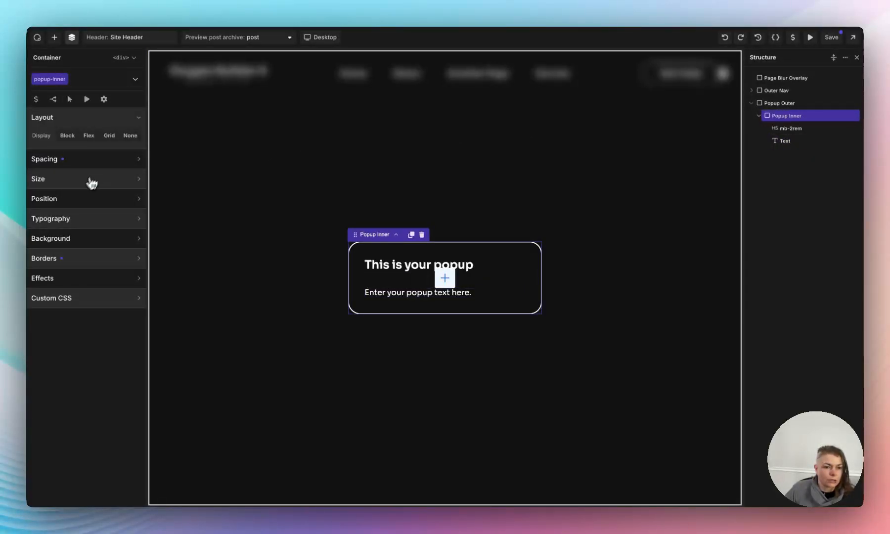
{"action": "left_click", "coordinate": [79, 200]}
{"action": "left_click", "coordinate": [80, 219]}
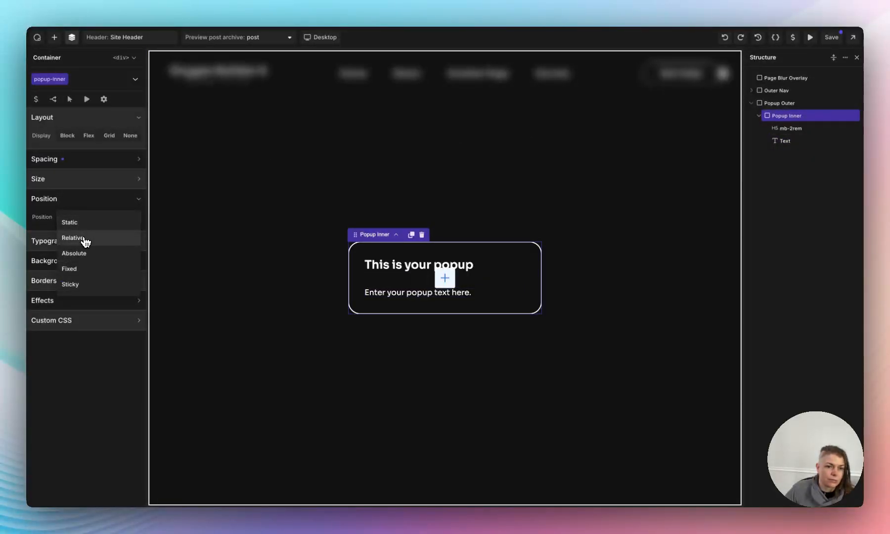
{"action": "left_click", "coordinate": [82, 237]}
Add an SVG Icon inside Popup Inner and give it a new class named "close-popup".
{"action": "left_click", "coordinate": [54, 39]}
{"action": "type", "text": "icon"}
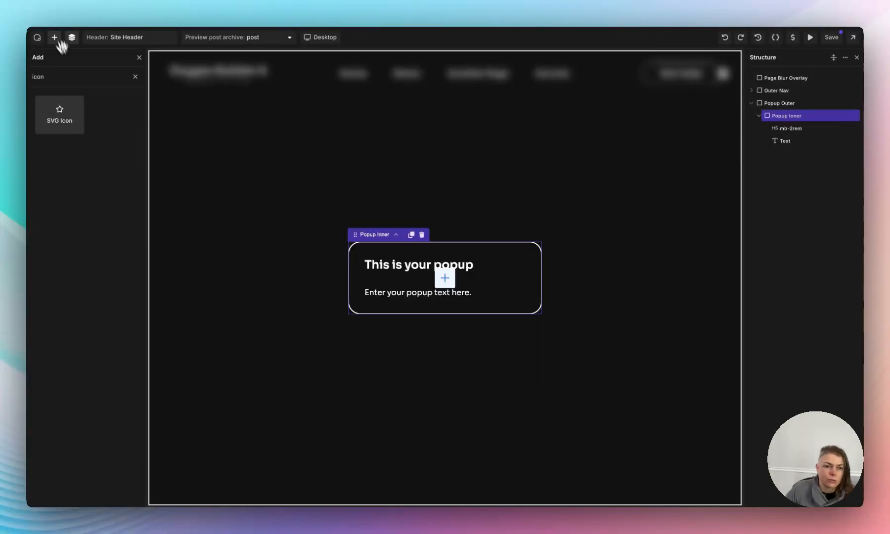
{"action": "left_click", "coordinate": [68, 108]}
{"action": "left_click", "coordinate": [59, 79]}
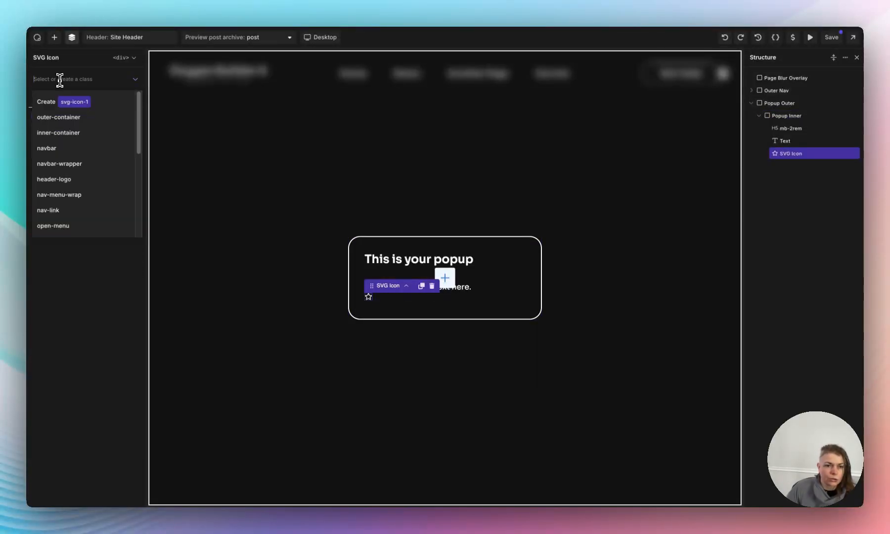
{"action": "type", "text": "close-popup"}
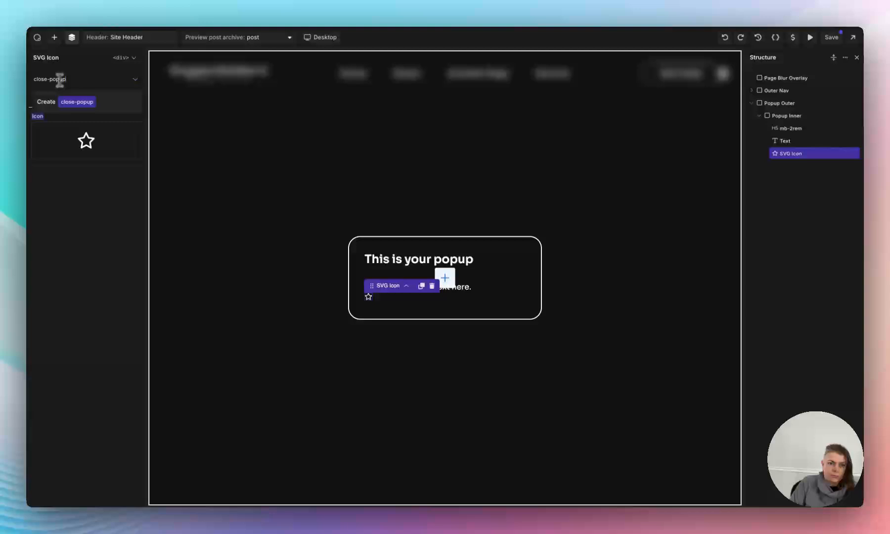
{"action": "key", "text": "Return"}
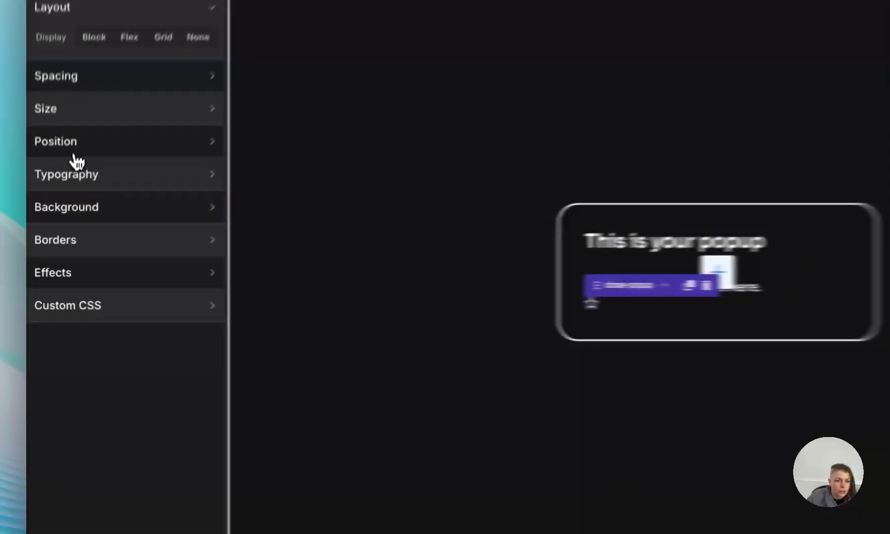
Set the close-popup icon's position to Absolute.
{"action": "left_click", "coordinate": [76, 199]}
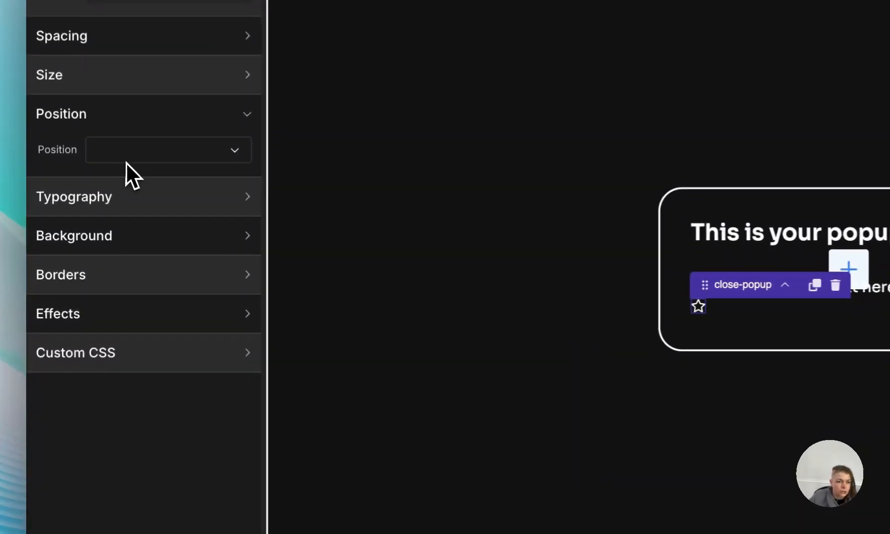
{"action": "left_click", "coordinate": [78, 218]}
{"action": "left_click", "coordinate": [153, 234]}
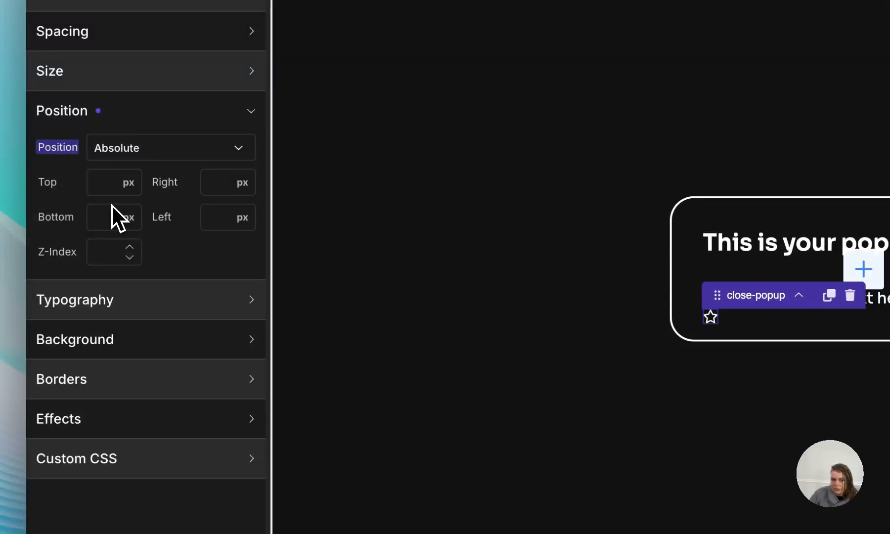
Offset the close-popup icon 24 px from the top and right of Popup Inner and set its cursor to pointer.
{"action": "type", "text": "24"}
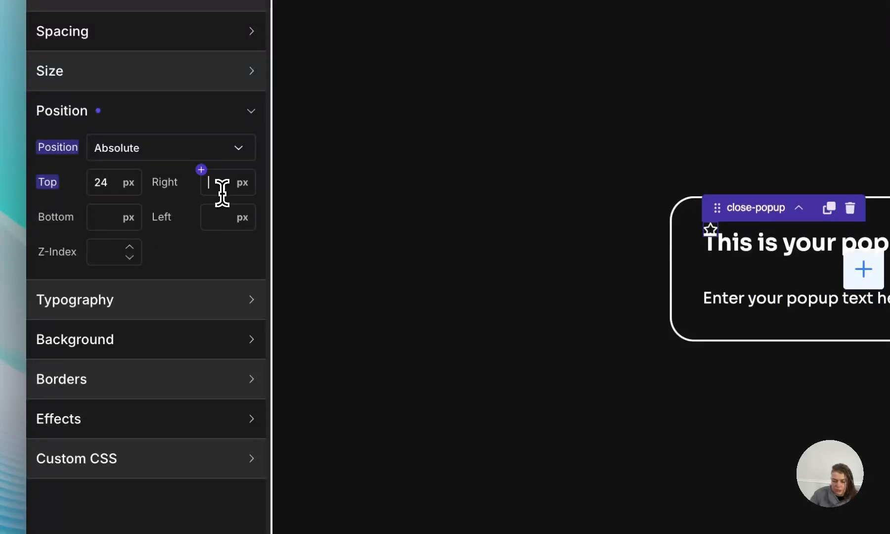
{"action": "type", "text": "24"}
{"action": "scroll", "coordinate": [178, 322], "scroll_direction": "down", "scroll_amount": 3}
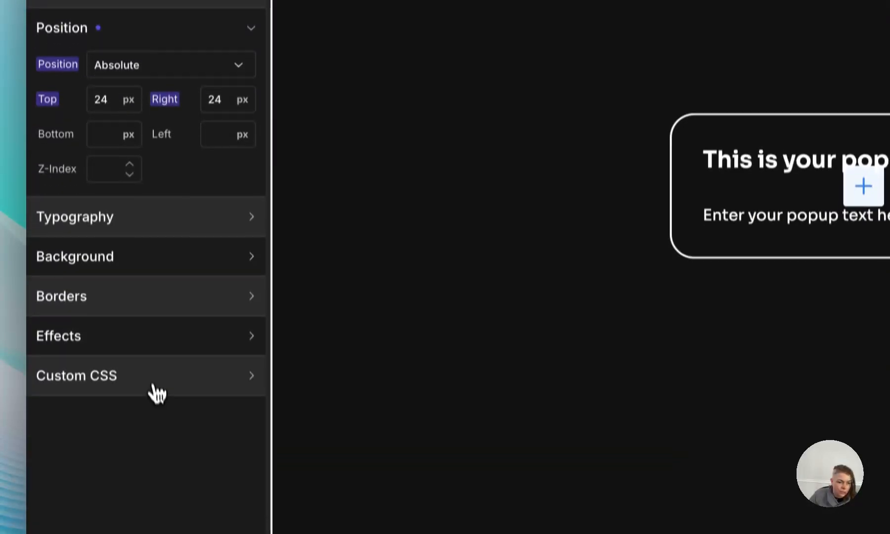
{"action": "left_click", "coordinate": [154, 371]}
{"action": "left_click", "coordinate": [148, 359]}
{"action": "left_click", "coordinate": [133, 324]}
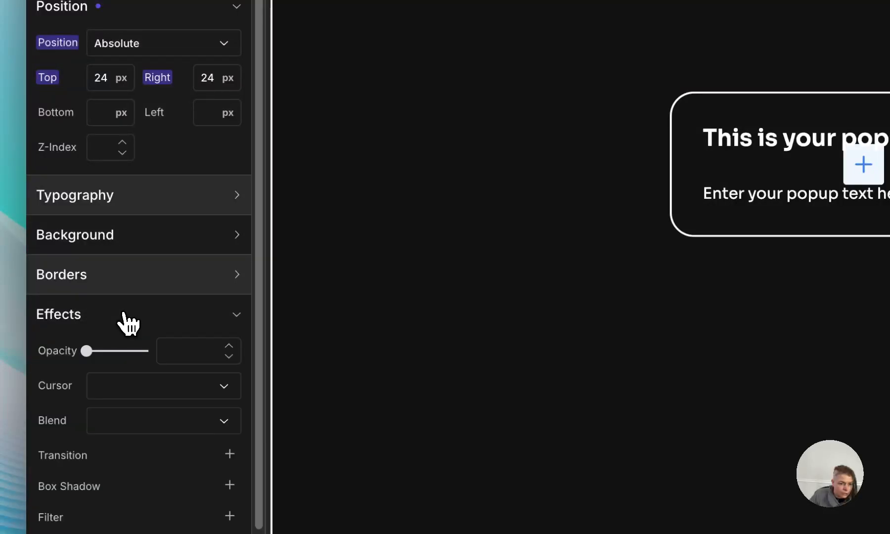
{"action": "scroll", "coordinate": [113, 356], "scroll_direction": "down", "scroll_amount": 1}
{"action": "left_click", "coordinate": [134, 346]}
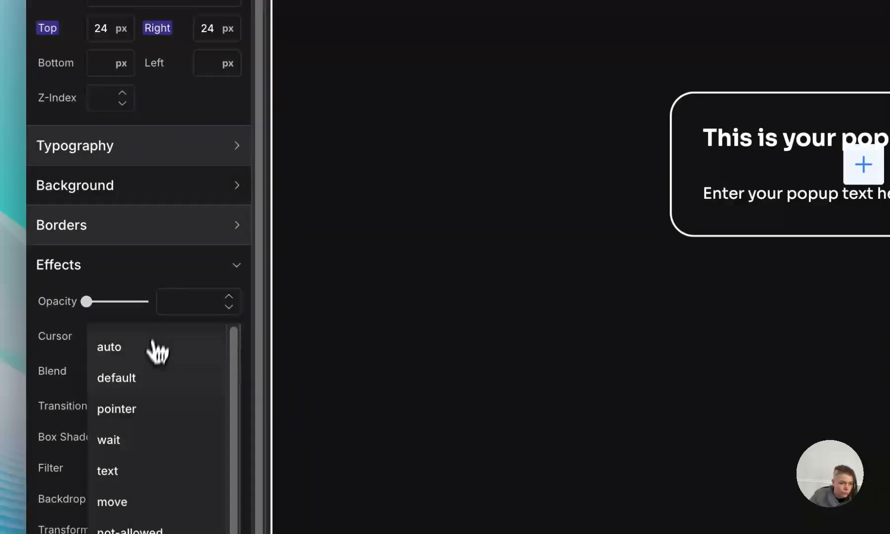
{"action": "left_click", "coordinate": [139, 415]}
{"action": "scroll", "coordinate": [94, 158], "scroll_direction": "up", "scroll_amount": 3}
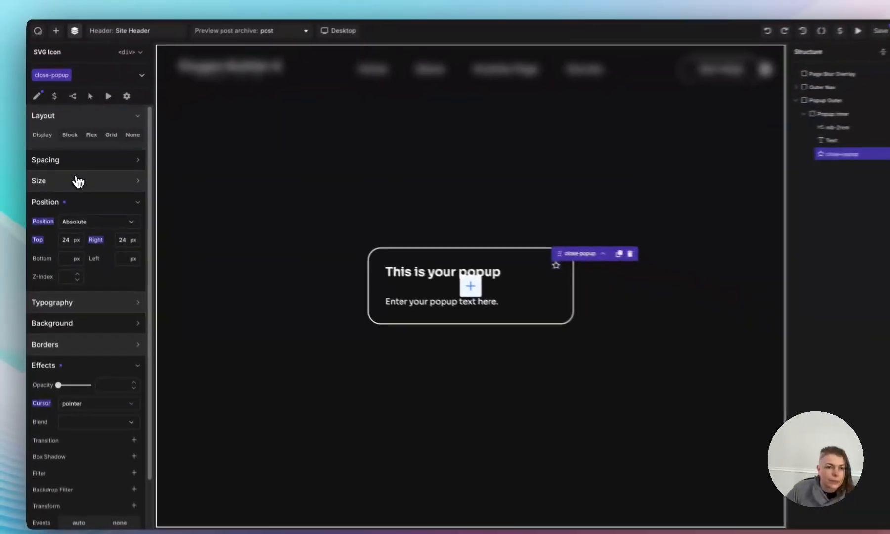
Search the icon library for "cross" and replace the close-popup icon's star with the X-shaped icon.
{"action": "left_click", "coordinate": [36, 99]}
{"action": "left_click", "coordinate": [86, 141]}
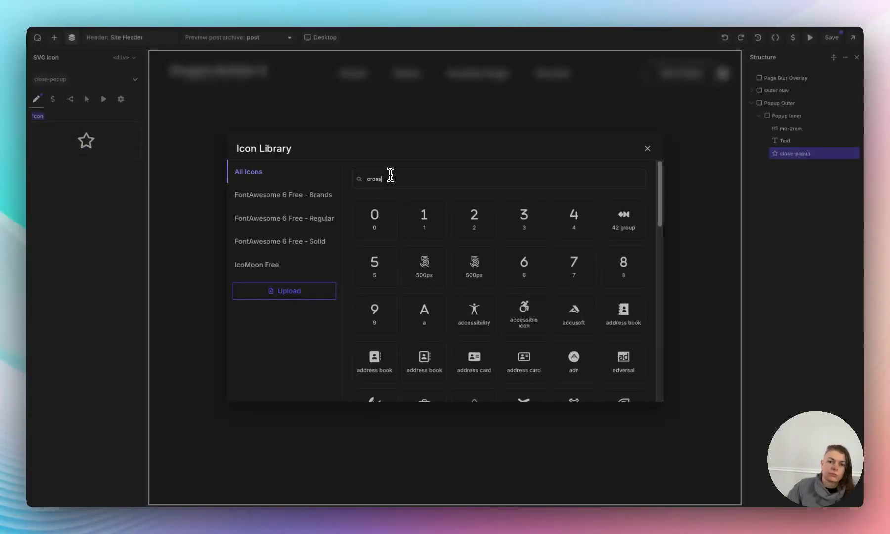
{"action": "type", "text": "cross"}
{"action": "left_click", "coordinate": [423, 237]}
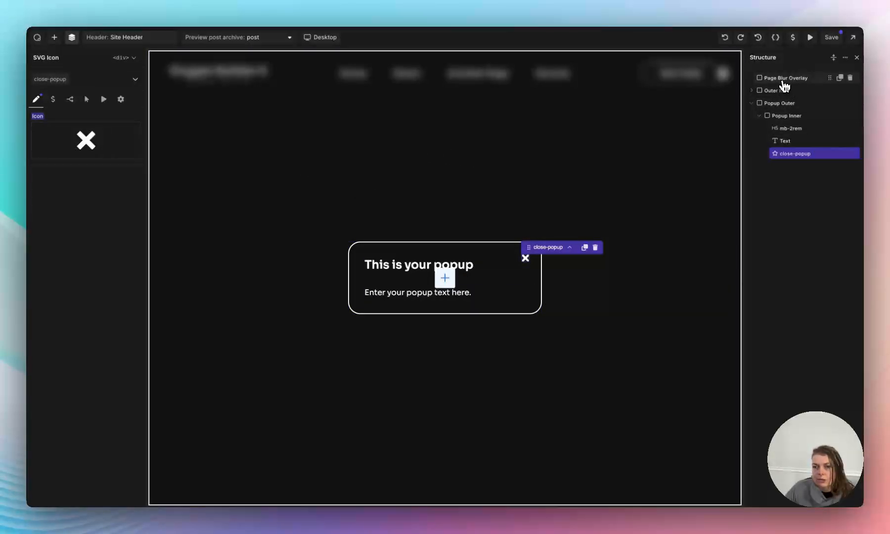
Set the display of both the Page Blur Overlay and Popup Outer containers to None.
{"action": "left_click", "coordinate": [774, 78]}
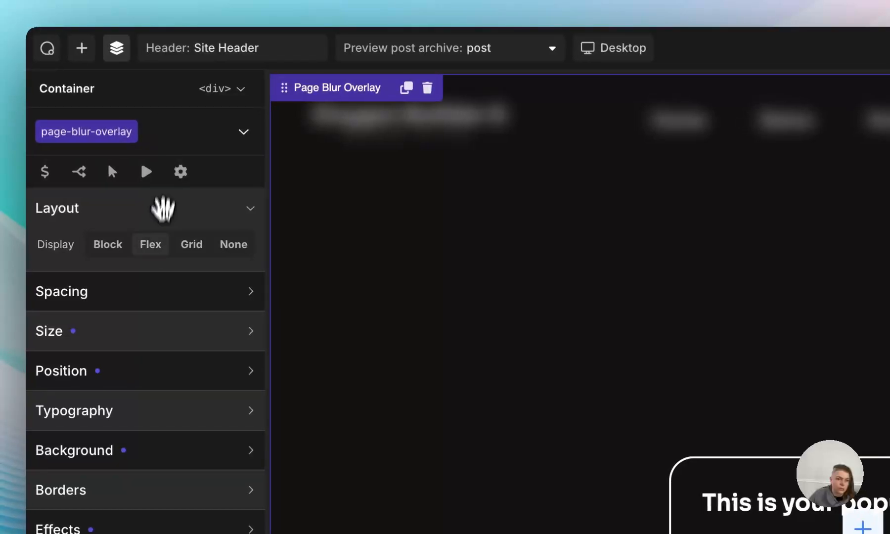
{"action": "left_click", "coordinate": [231, 247]}
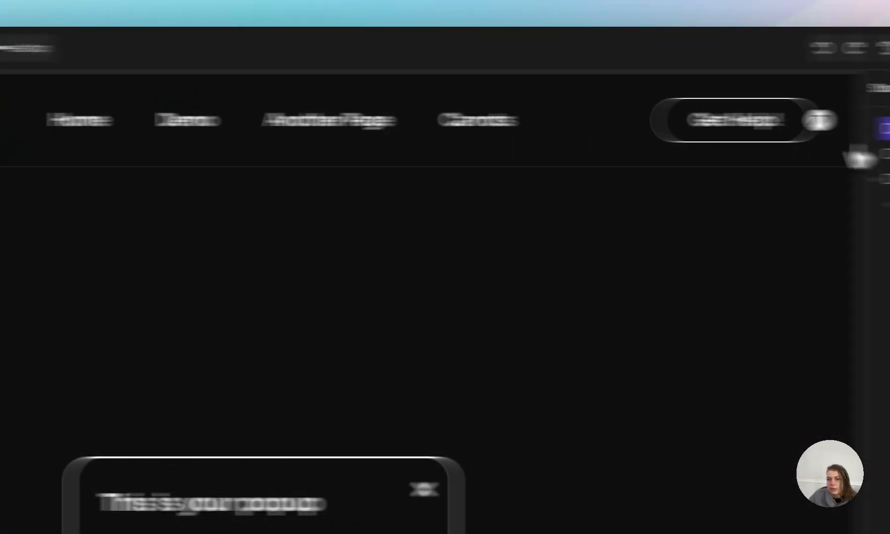
{"action": "left_click", "coordinate": [707, 178]}
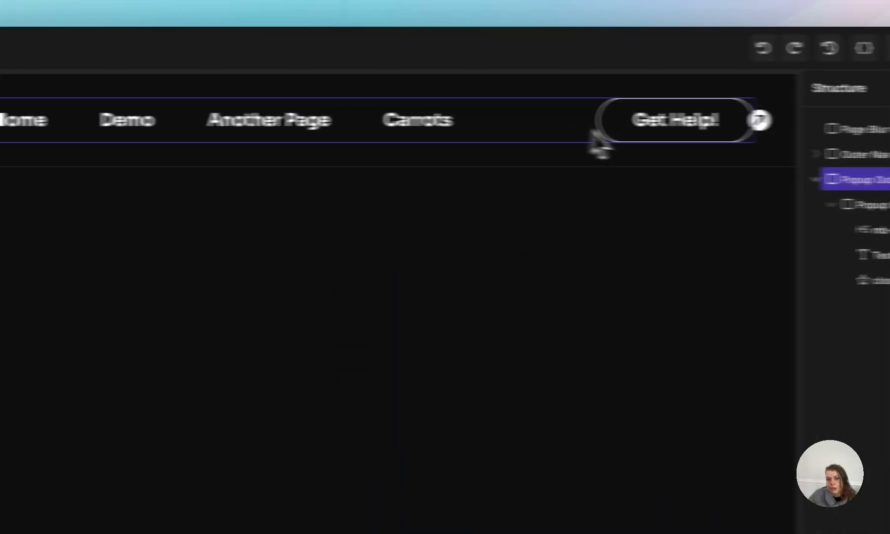
Add an interaction to the nav bar's Get Help! Button with trigger Click and target This Element.
{"action": "left_click", "coordinate": [521, 121]}
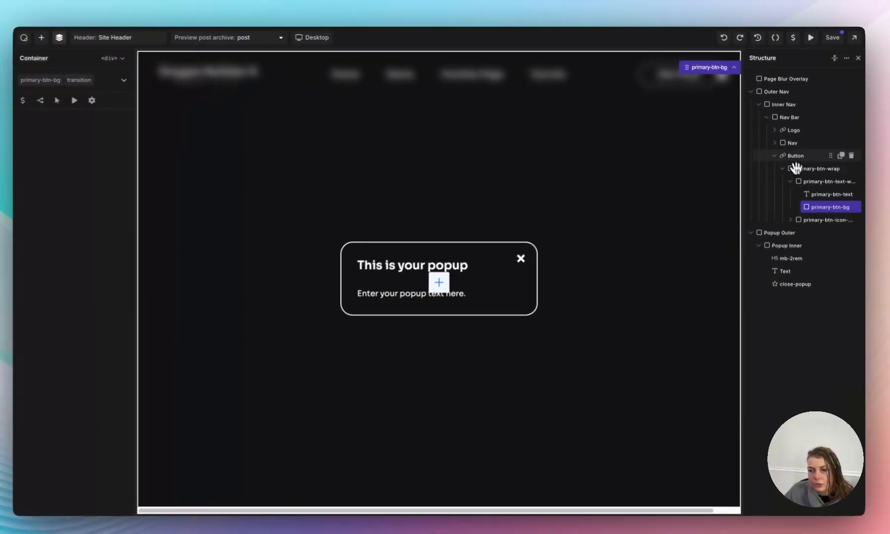
{"action": "left_click", "coordinate": [797, 152]}
{"action": "left_click", "coordinate": [39, 99]}
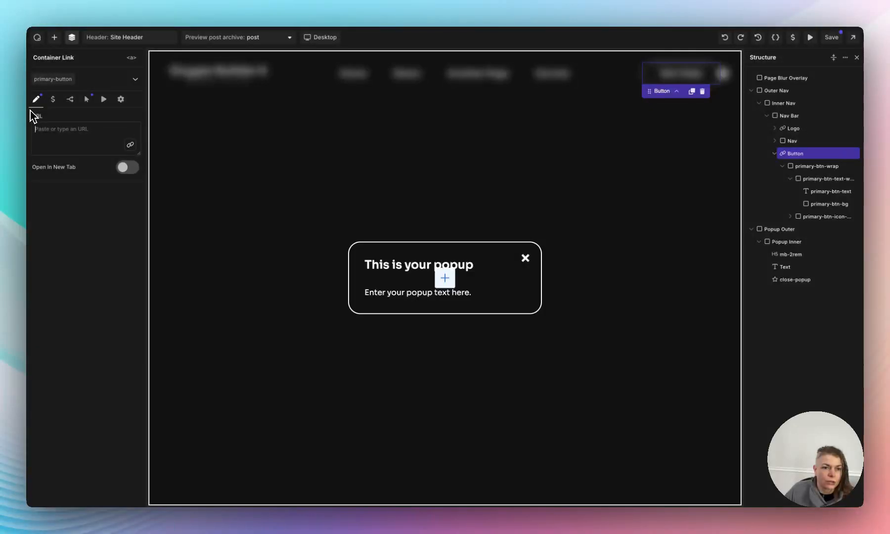
{"action": "left_click", "coordinate": [87, 100]}
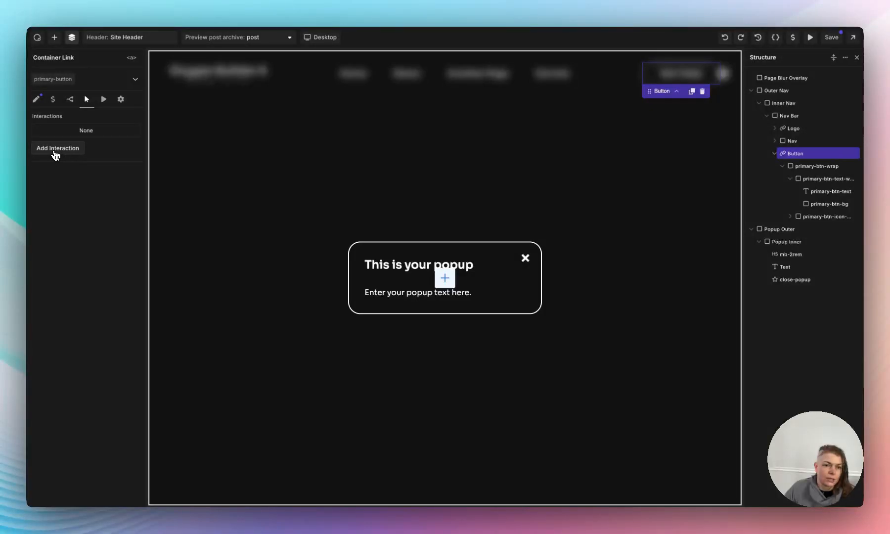
{"action": "left_click", "coordinate": [54, 149]}
{"action": "left_click", "coordinate": [59, 165]}
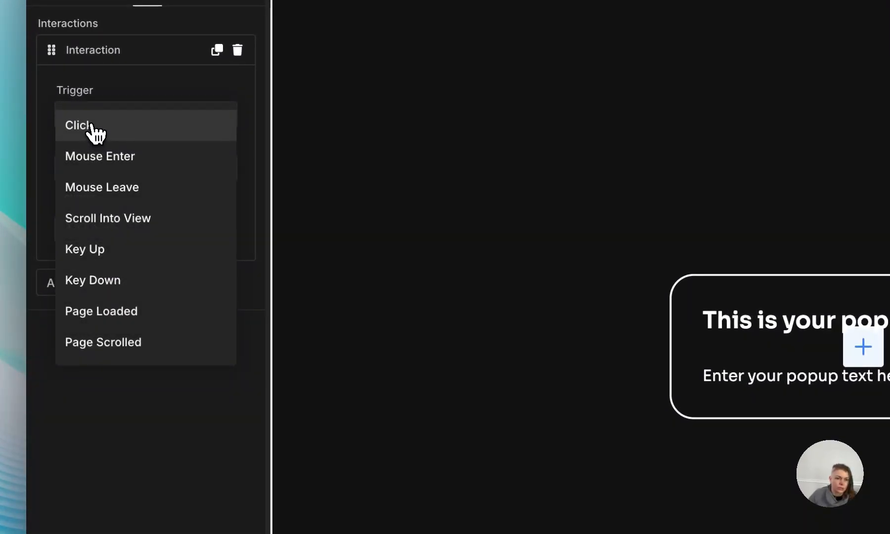
{"action": "left_click", "coordinate": [92, 129]}
{"action": "left_click", "coordinate": [96, 157]}
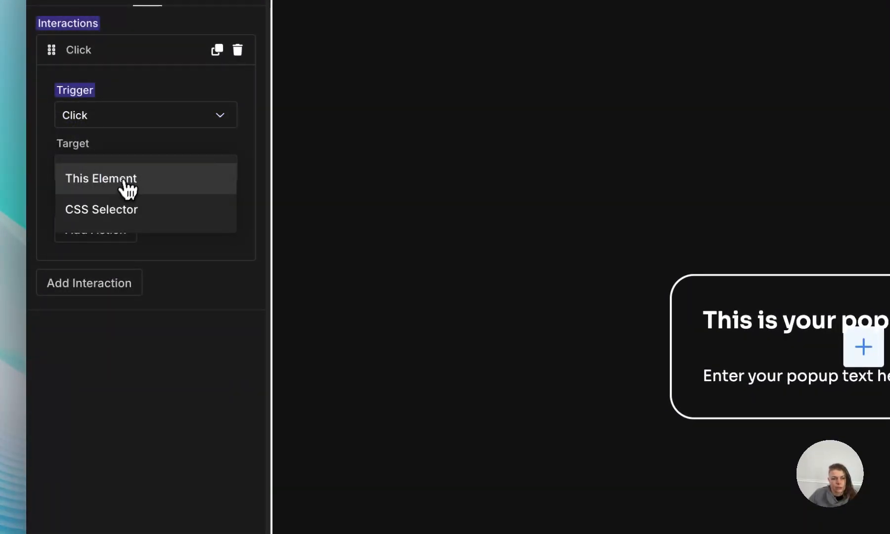
{"action": "left_click", "coordinate": [122, 184]}
Give the Click interaction a Show Element action that targets the CSS selector ".page-blur-overlay".
{"action": "left_click", "coordinate": [94, 240]}
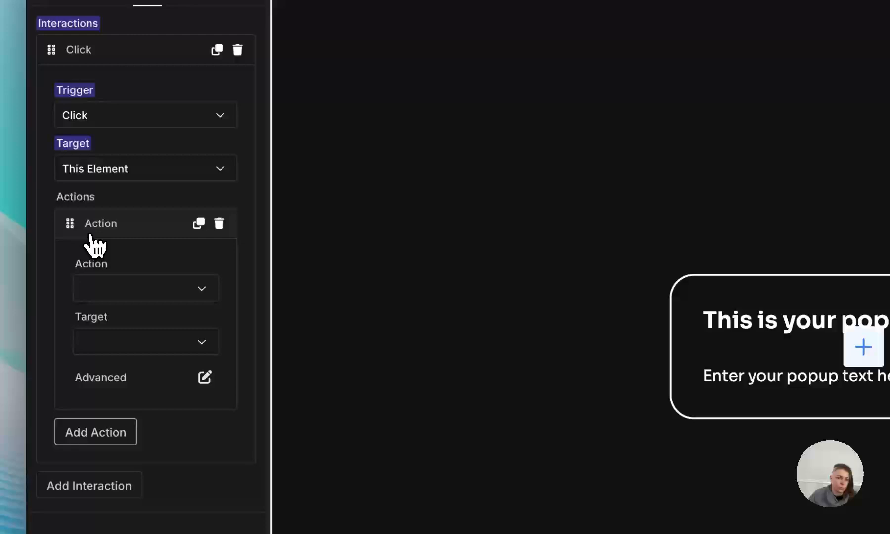
{"action": "left_click", "coordinate": [80, 283]}
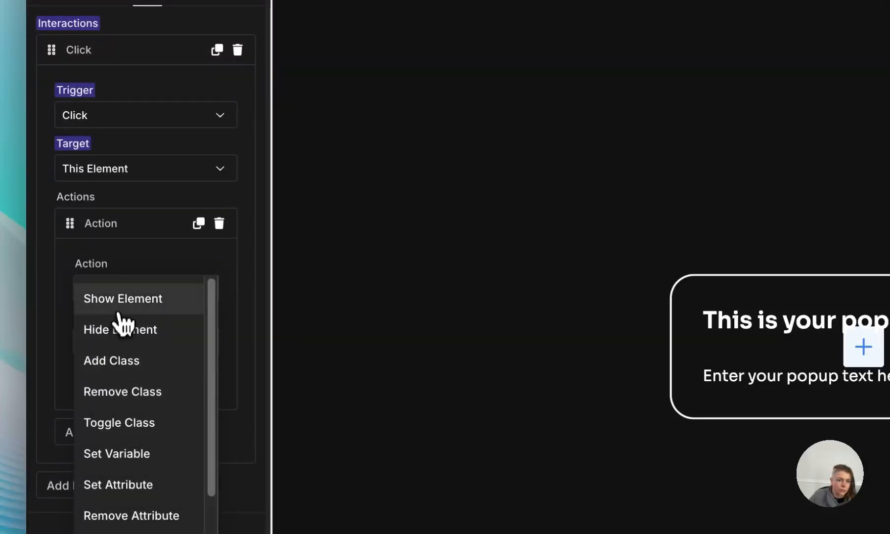
{"action": "left_click", "coordinate": [120, 310]}
{"action": "left_click", "coordinate": [119, 346]}
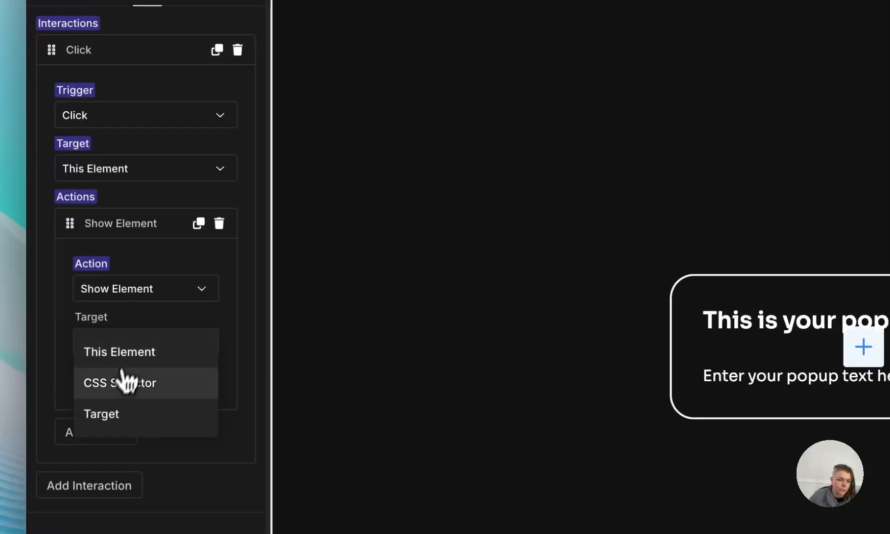
{"action": "left_click", "coordinate": [115, 385]}
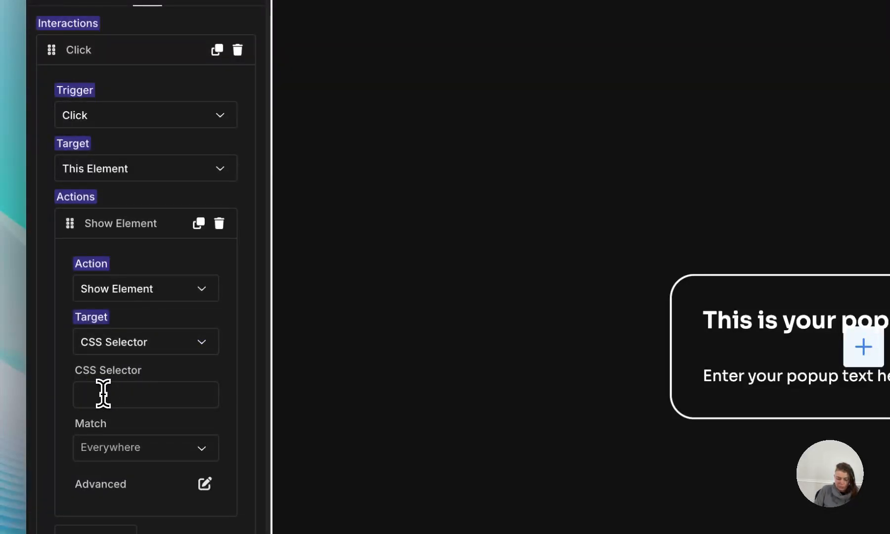
{"action": "type", "text": ".page-blur-overlay"}
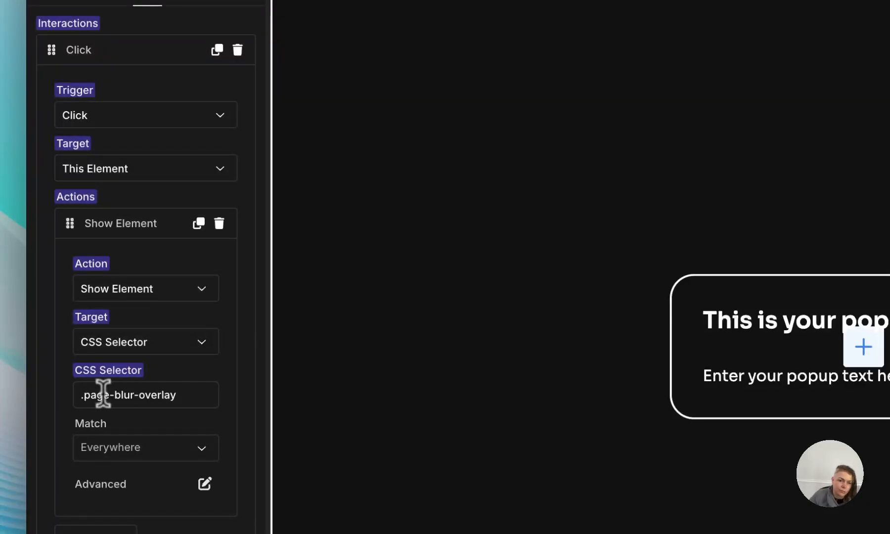
{"action": "left_click", "coordinate": [94, 54]}
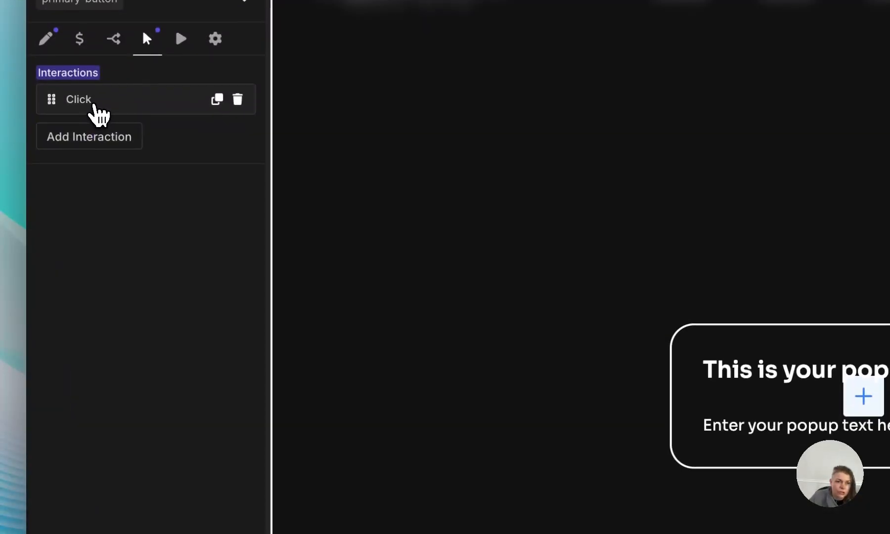
Duplicate the Button's Click interaction and point the copy's Show Element action at the CSS selector ".popup-outer".
{"action": "left_click", "coordinate": [216, 98]}
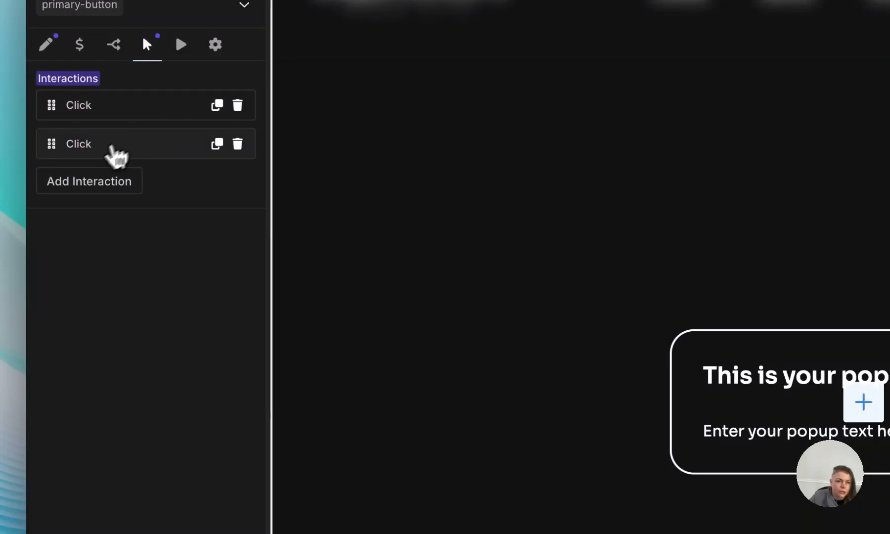
{"action": "left_click", "coordinate": [113, 153]}
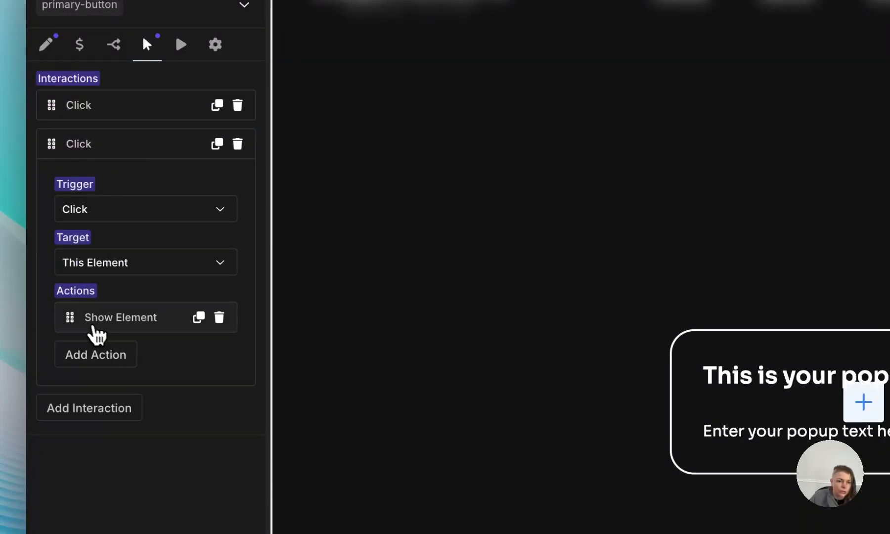
{"action": "left_click", "coordinate": [99, 319]}
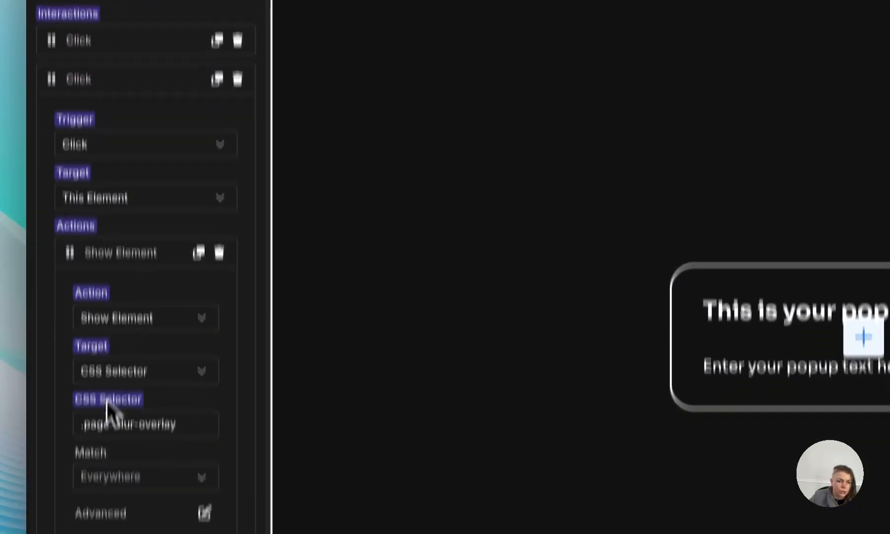
{"action": "left_click_drag", "start_coordinate": [89, 324], "coordinate": [209, 325]}
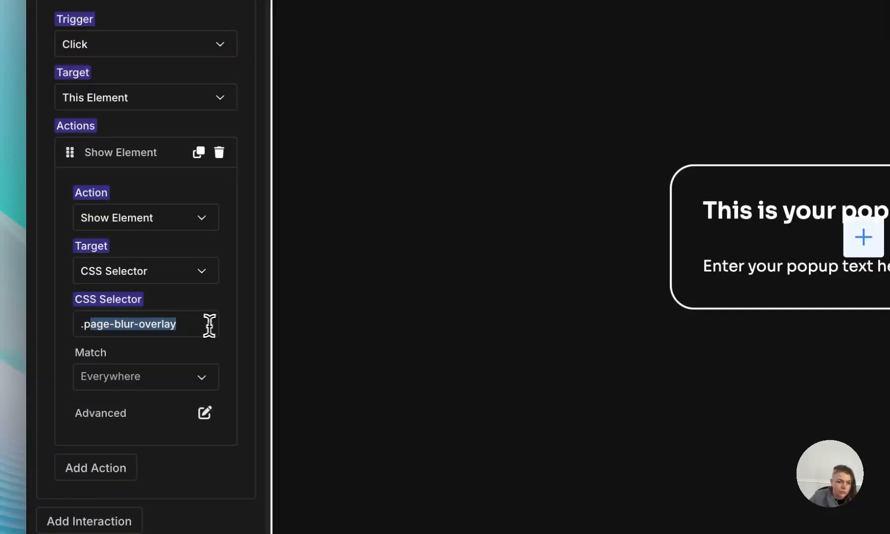
{"action": "type", "text": "popup-outer"}
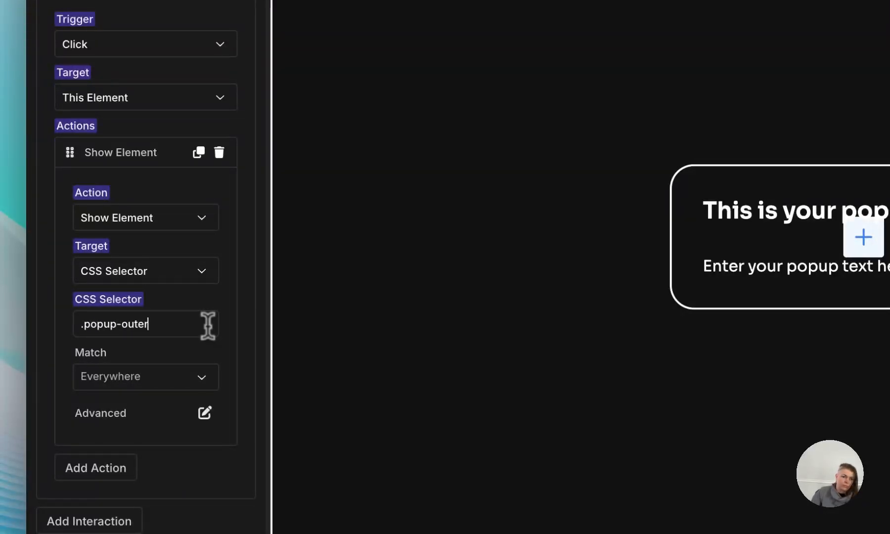
{"action": "left_click", "coordinate": [119, 156]}
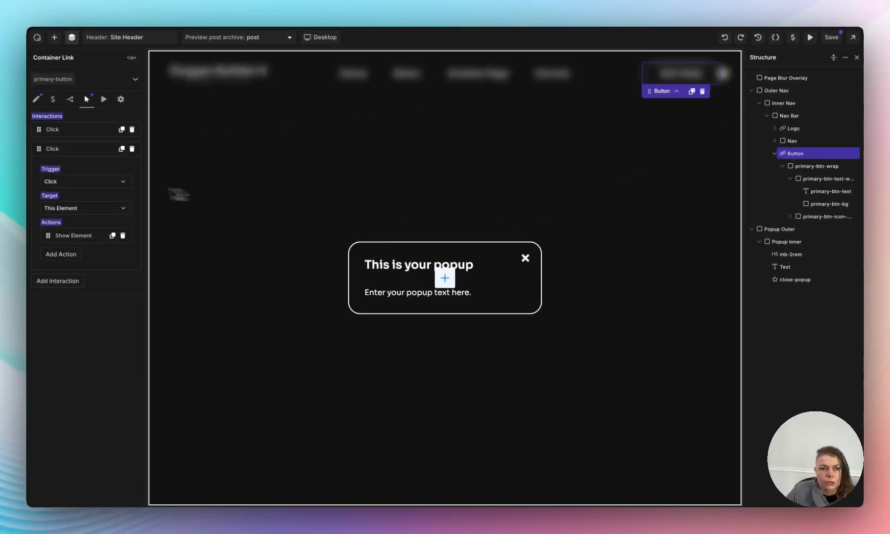
{"action": "left_click", "coordinate": [59, 150]}
Check Popup Outer's display setting, save the header, and test opening the popup from Get Help! on the live site.
{"action": "left_click", "coordinate": [779, 229]}
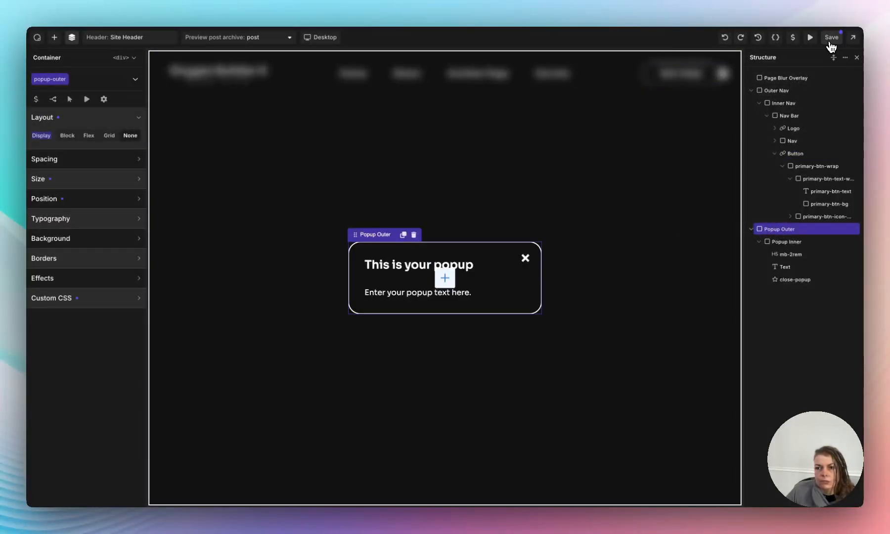
{"action": "left_click", "coordinate": [340, 2]}
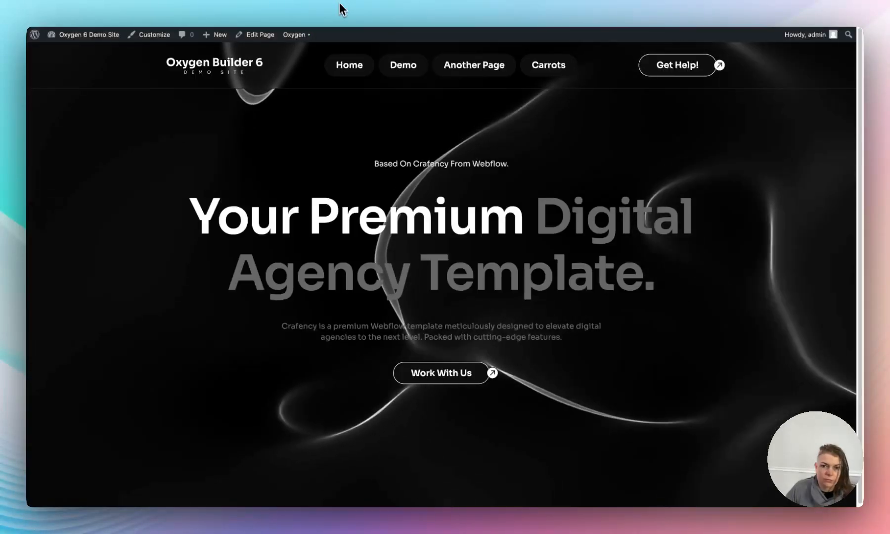
{"action": "left_click", "coordinate": [661, 69]}
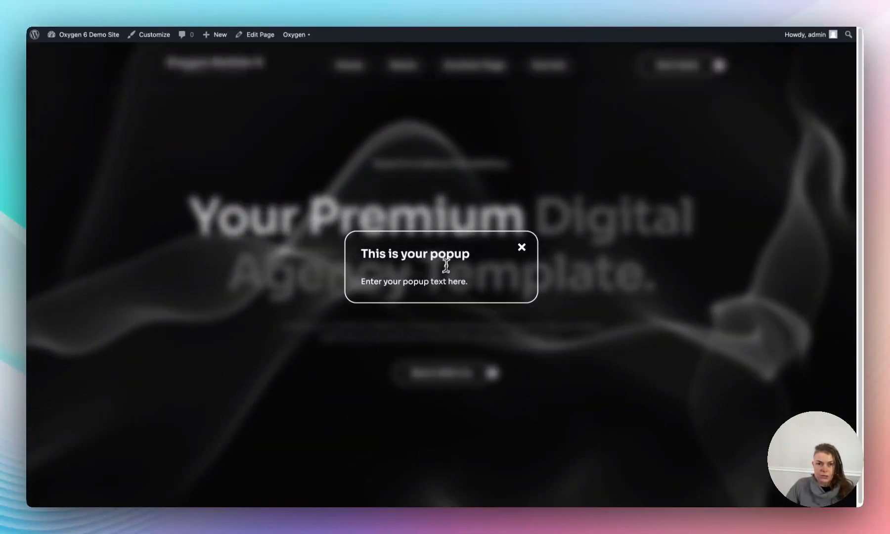
{"action": "left_click", "coordinate": [421, 137]}
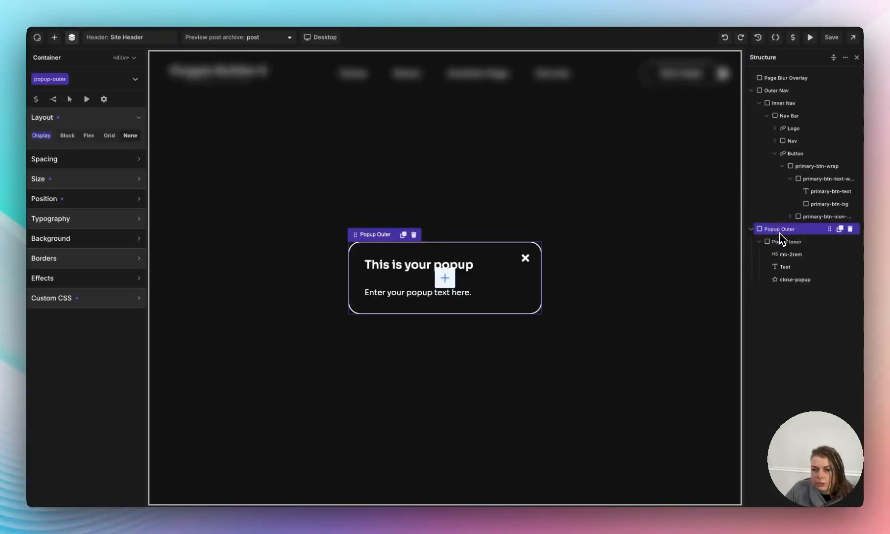
Set the Popup Inner container's background color to the Background variable.
{"action": "left_click", "coordinate": [780, 243]}
{"action": "left_click", "coordinate": [74, 243]}
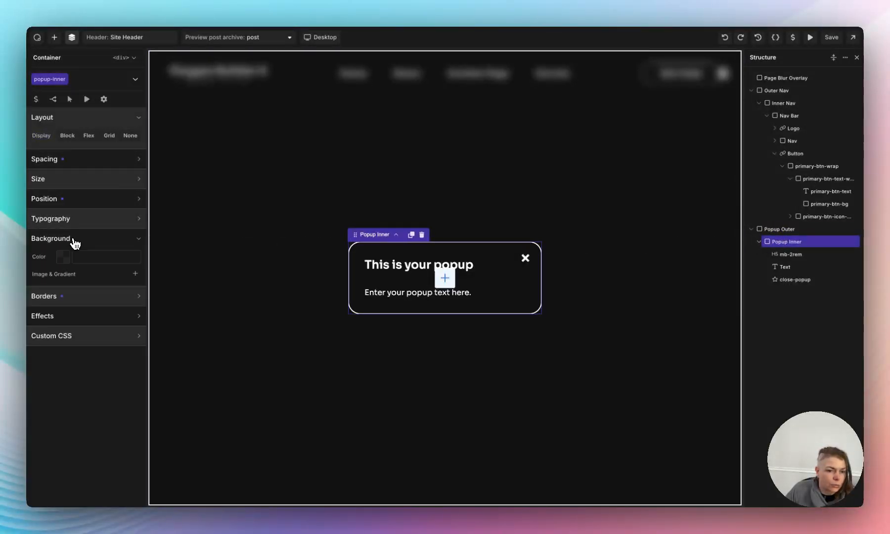
{"action": "left_click", "coordinate": [58, 252]}
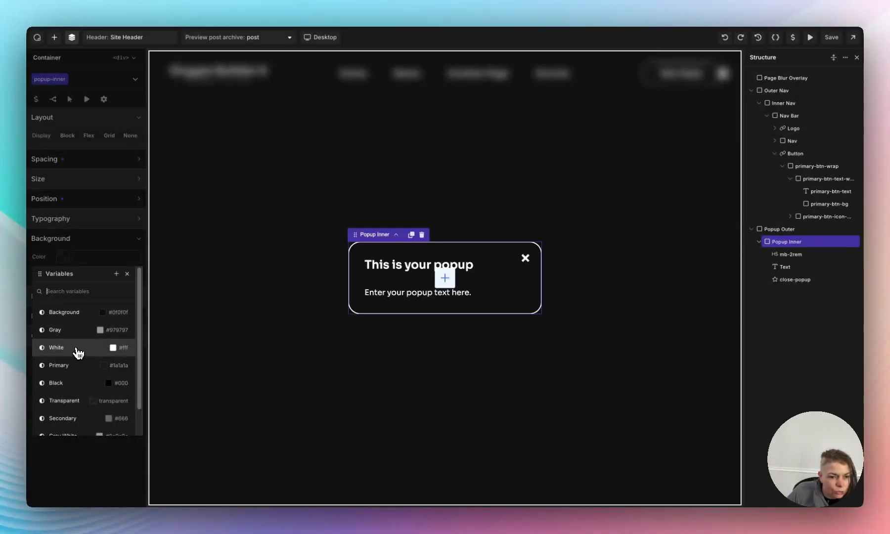
{"action": "left_click", "coordinate": [77, 311]}
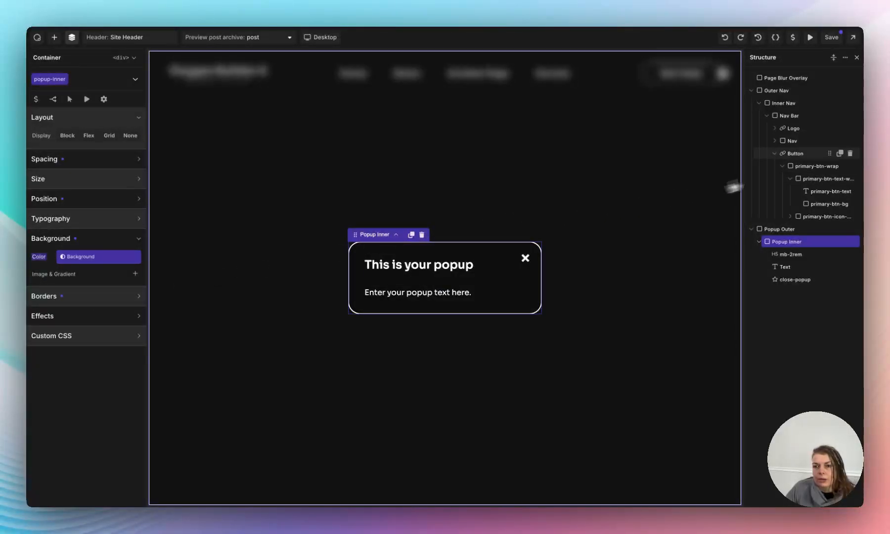
Select the header Button, save the header, and test the restyled popup from Get Help! on the live site.
{"action": "left_click", "coordinate": [794, 154]}
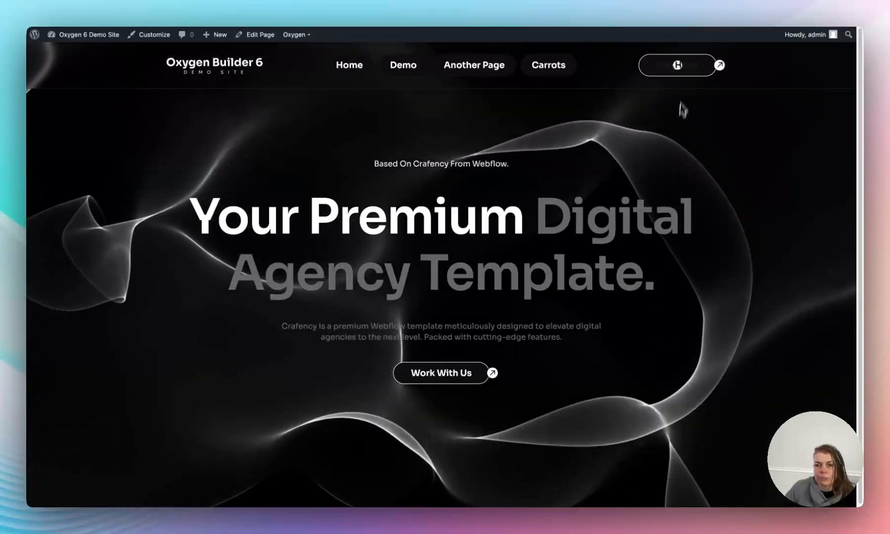
{"action": "left_click", "coordinate": [681, 69]}
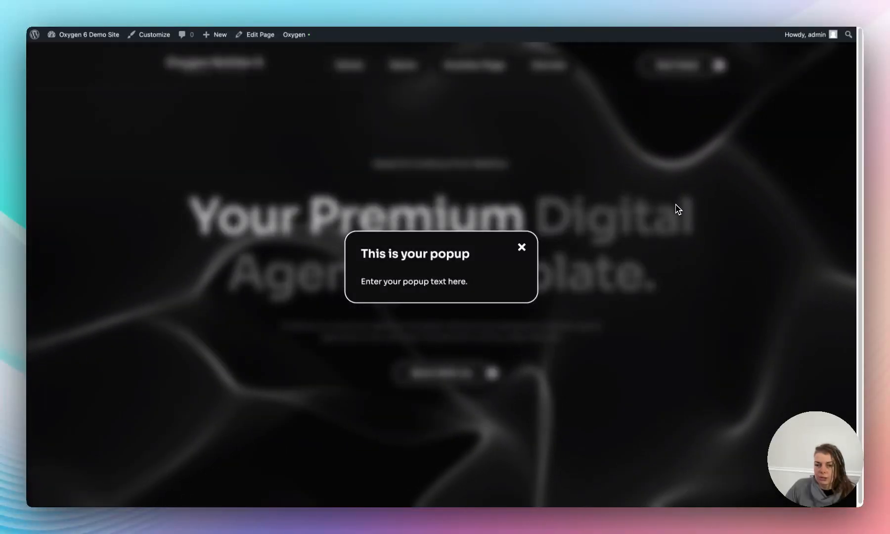
{"action": "left_click", "coordinate": [246, 10]}
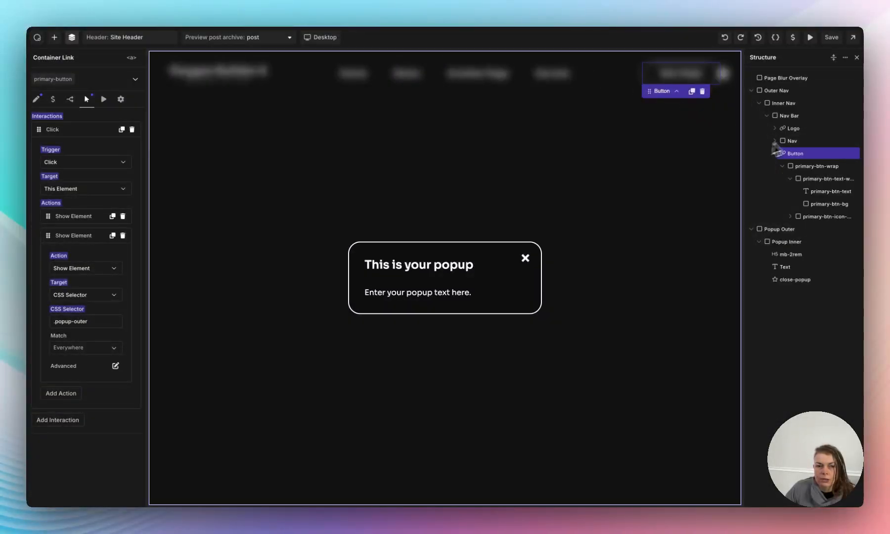
Copy the header Button's interactions and paste them onto the Page Blur Overlay container.
{"action": "left_click", "coordinate": [53, 130]}
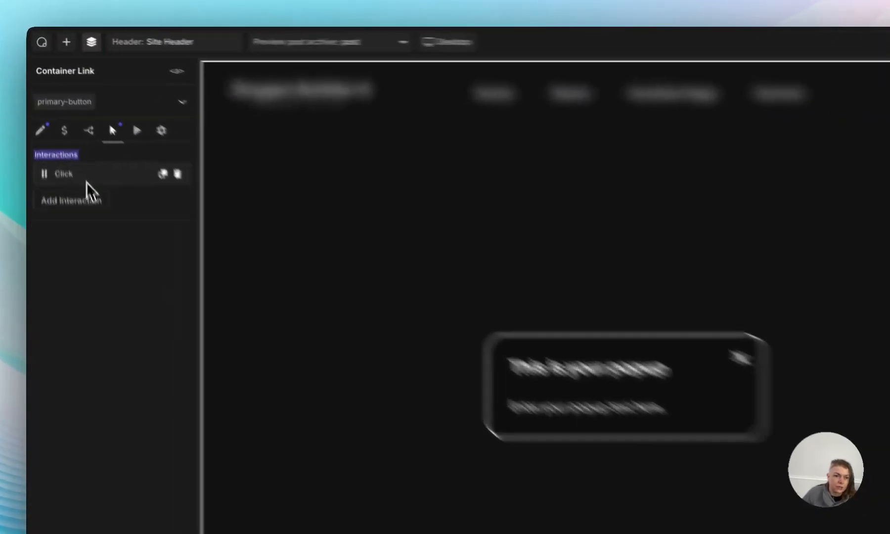
{"action": "right_click", "coordinate": [146, 176]}
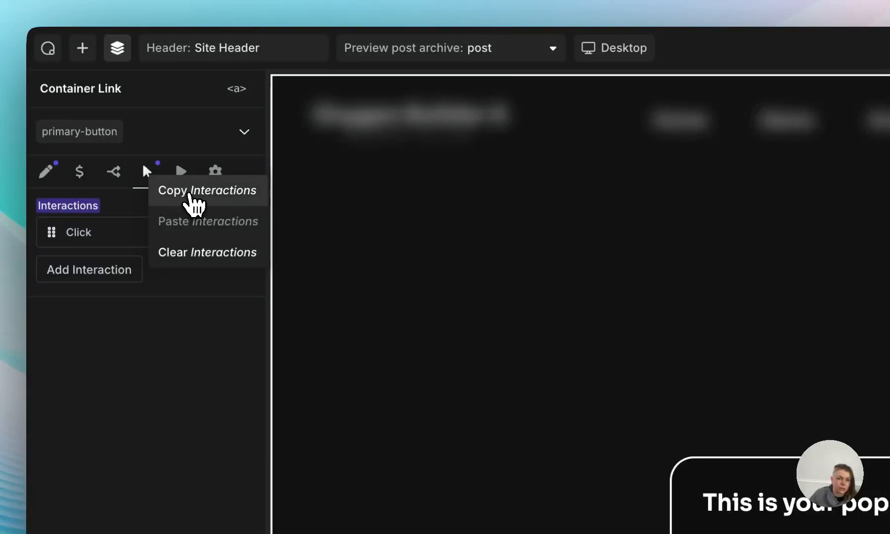
{"action": "left_click", "coordinate": [193, 199]}
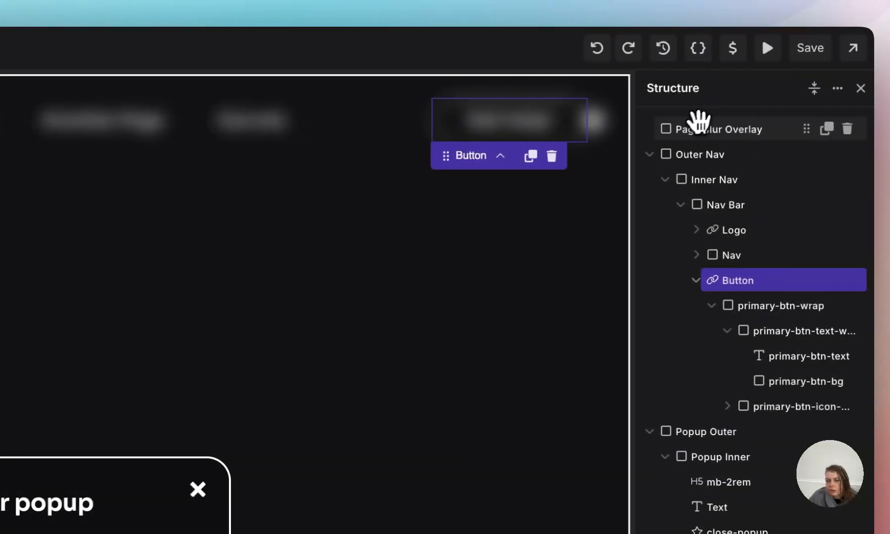
{"action": "left_click", "coordinate": [699, 125]}
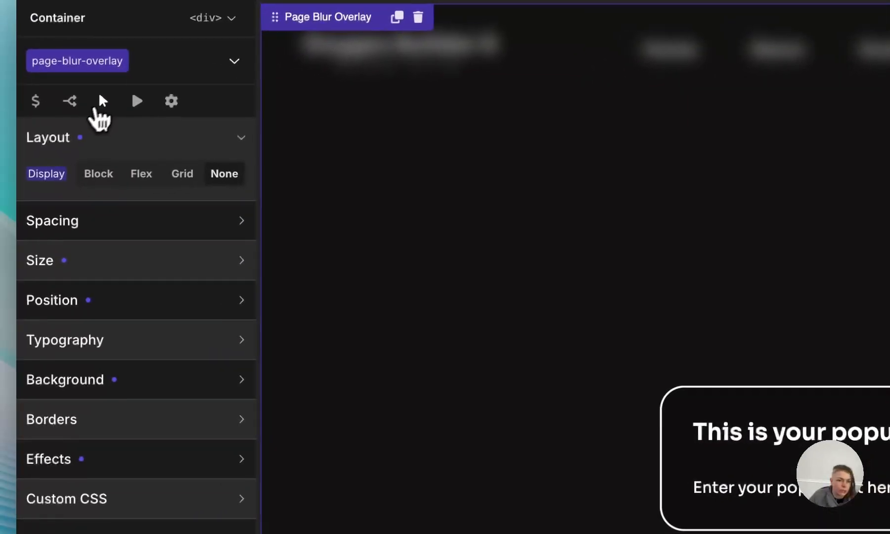
{"action": "right_click", "coordinate": [101, 104]}
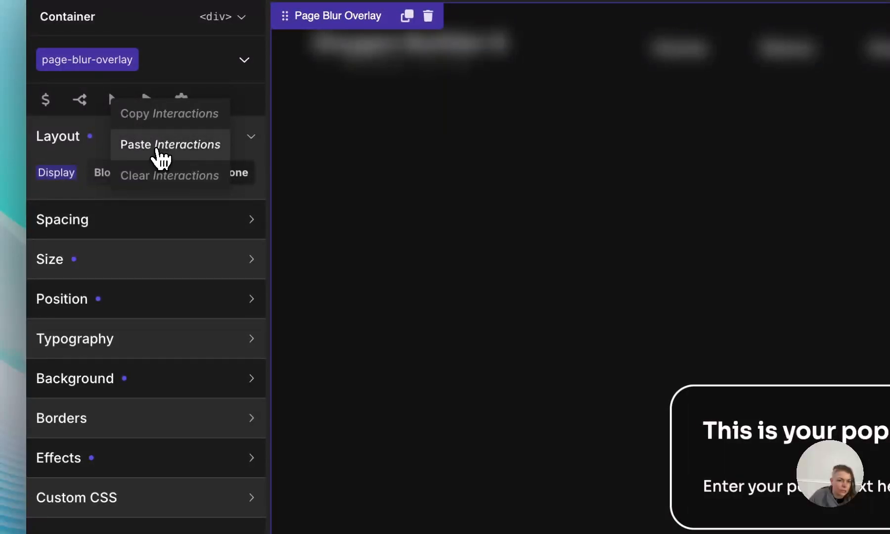
{"action": "left_click", "coordinate": [149, 146]}
Change both Show Element actions in Page Blur Overlay's Click interaction to Hide Element, keeping the ".page-blur-overlay" and ".popup-outer" selectors.
{"action": "left_click", "coordinate": [113, 102]}
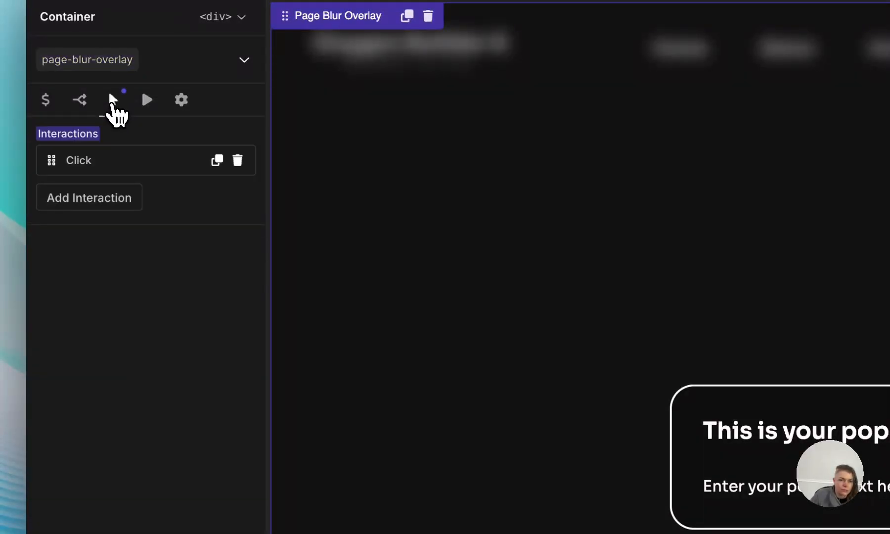
{"action": "left_click", "coordinate": [90, 162]}
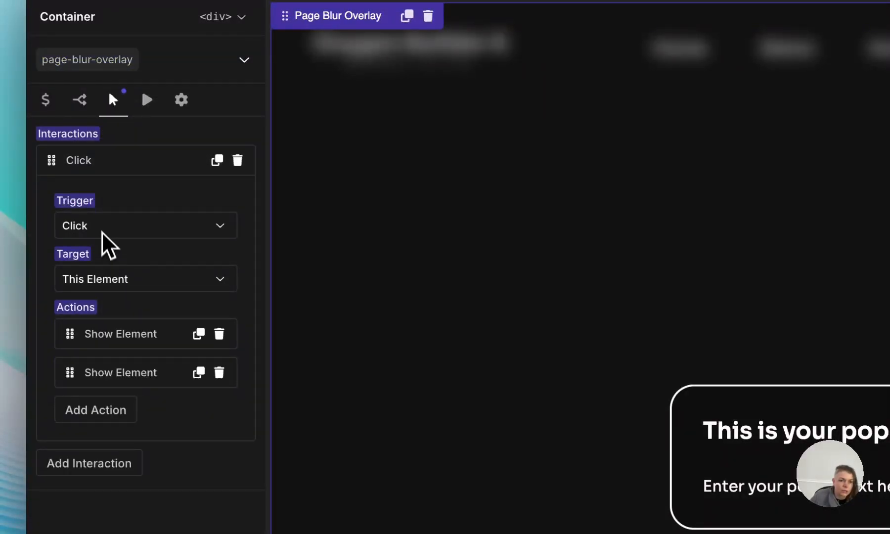
{"action": "left_click", "coordinate": [116, 334]}
{"action": "left_click", "coordinate": [129, 398]}
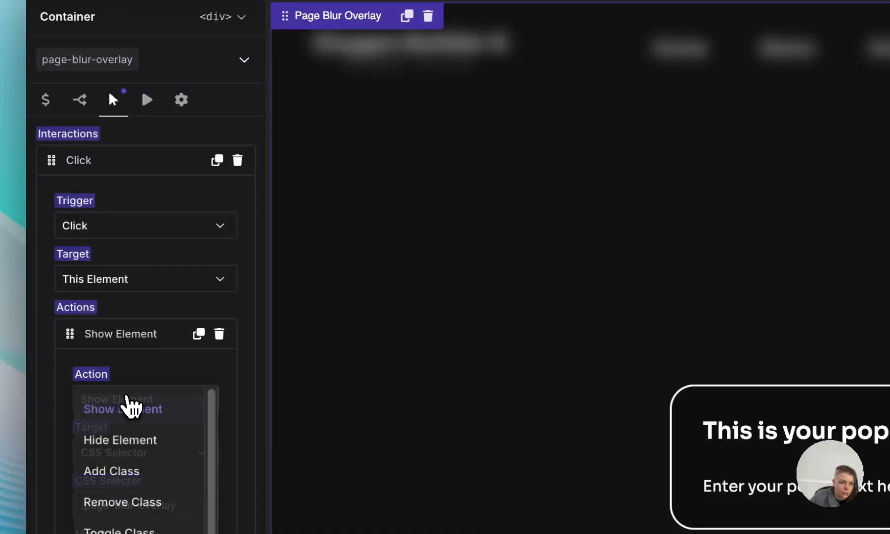
{"action": "left_click", "coordinate": [126, 438]}
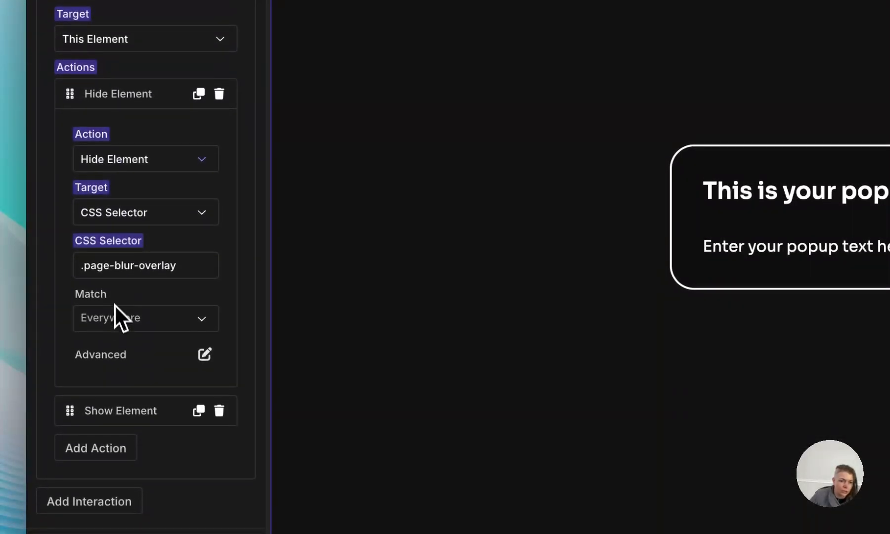
{"action": "left_click", "coordinate": [131, 412]}
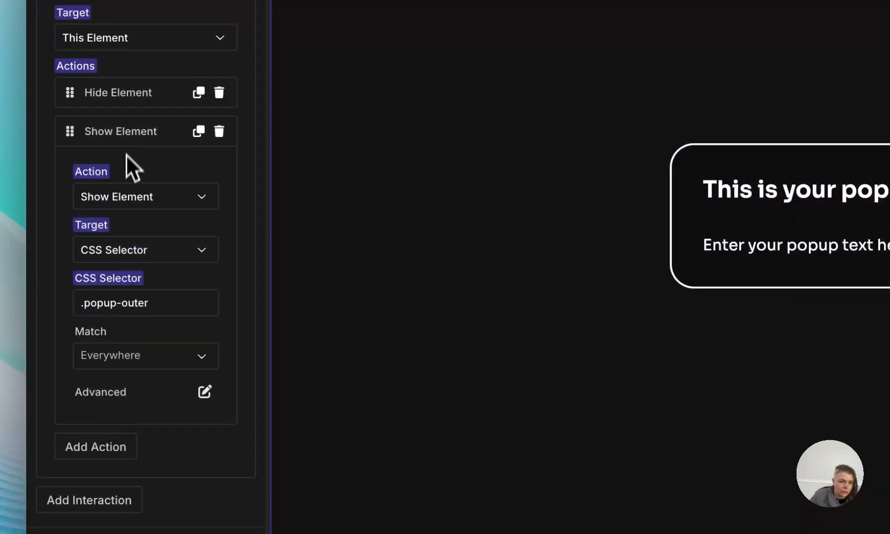
{"action": "left_click", "coordinate": [126, 197]}
{"action": "left_click", "coordinate": [133, 238]}
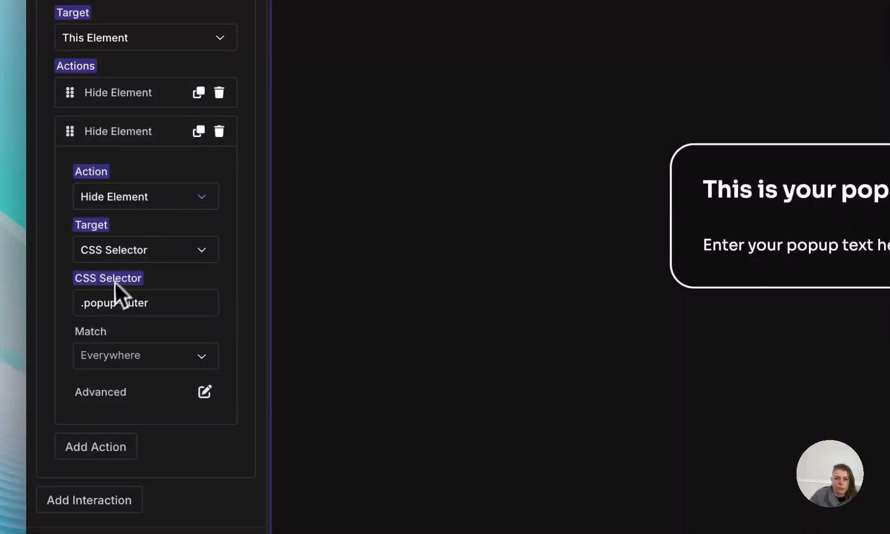
Copy Page Blur Overlay's interactions onto the close-popup icon, check the pasted Hide Element actions, and save the header.
{"action": "right_click", "coordinate": [111, 158]}
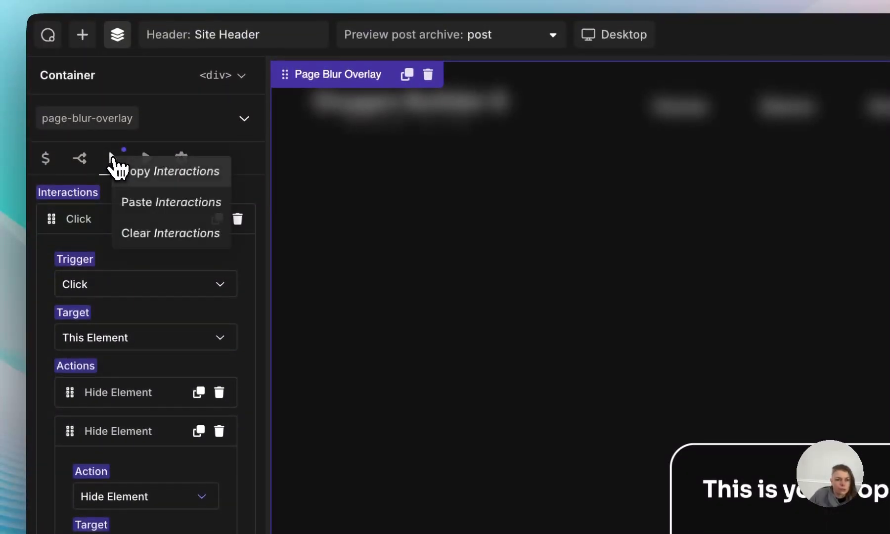
{"action": "left_click", "coordinate": [139, 171]}
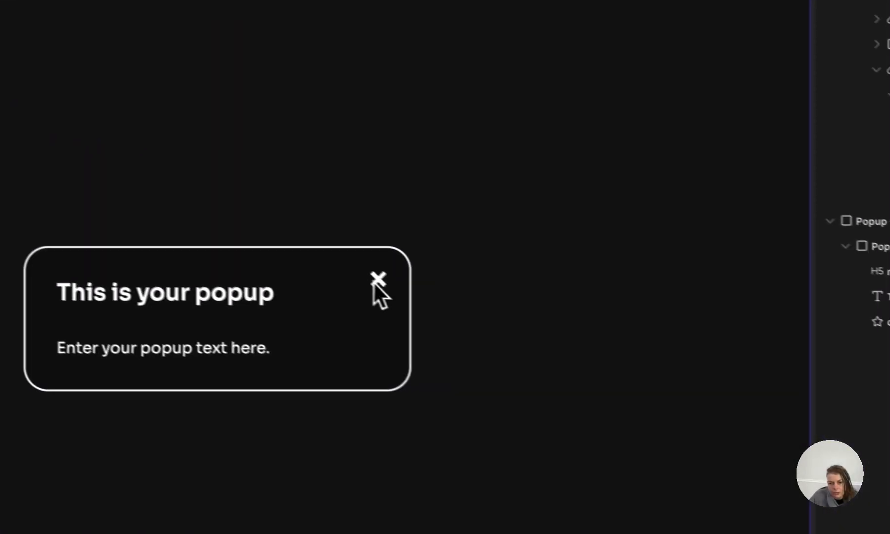
{"action": "left_click", "coordinate": [375, 281]}
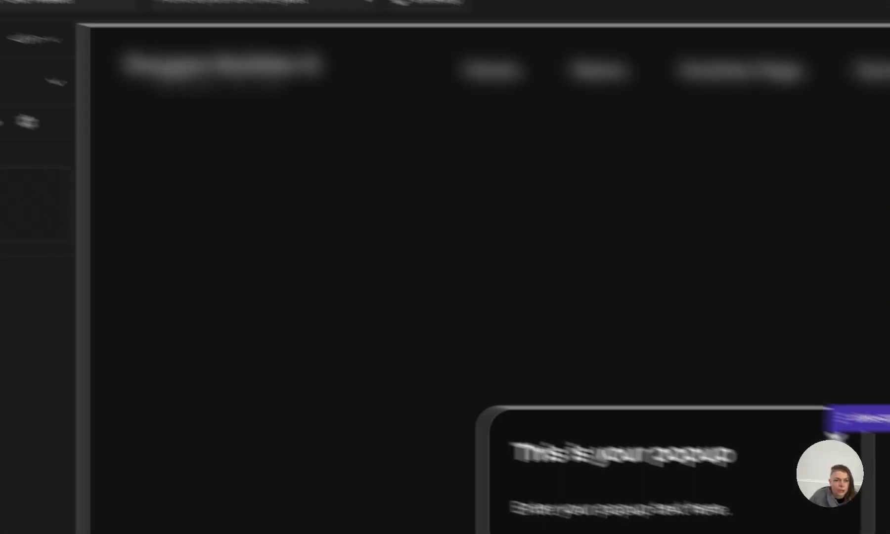
{"action": "right_click", "coordinate": [123, 163]}
{"action": "left_click", "coordinate": [119, 129]}
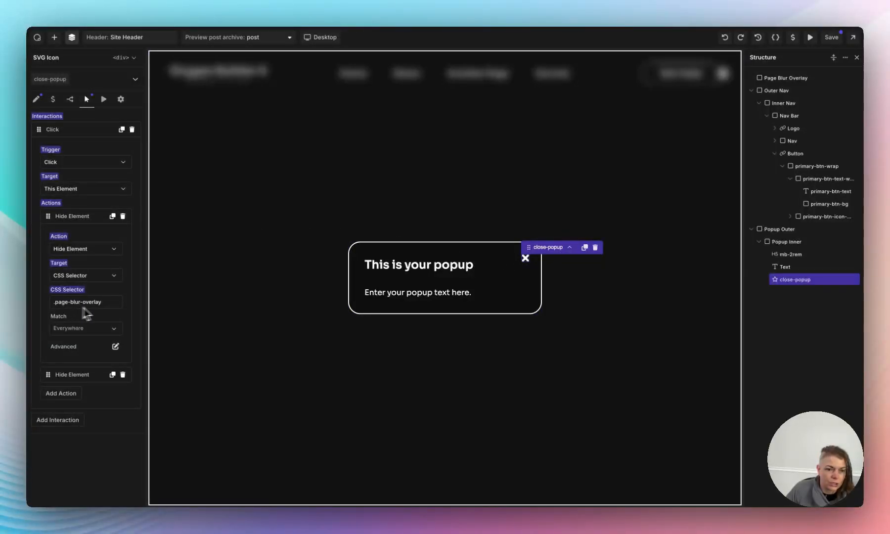
{"action": "left_click", "coordinate": [78, 375]}
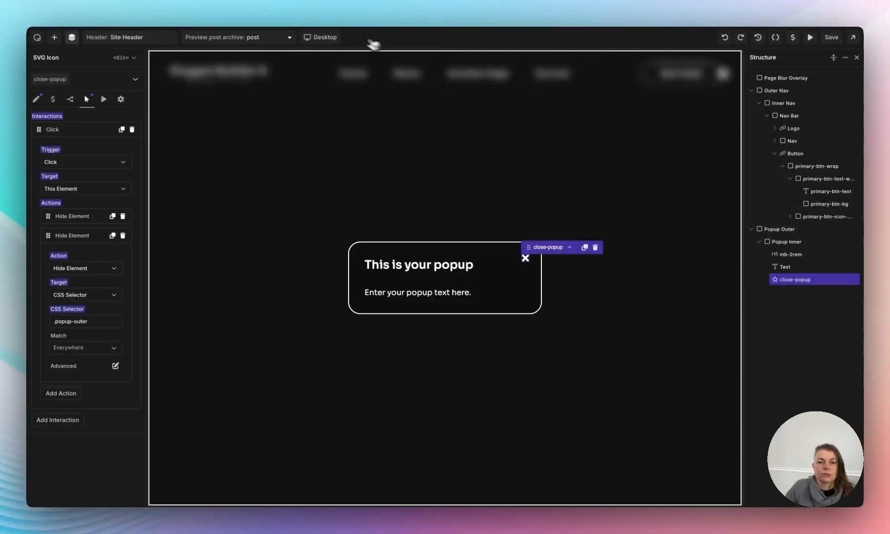
Reload the live site and test closing the Get Help! popup with its close icon and by selecting the blurred overlay.
{"action": "left_click", "coordinate": [332, 2]}
{"action": "key", "text": "super+r"}
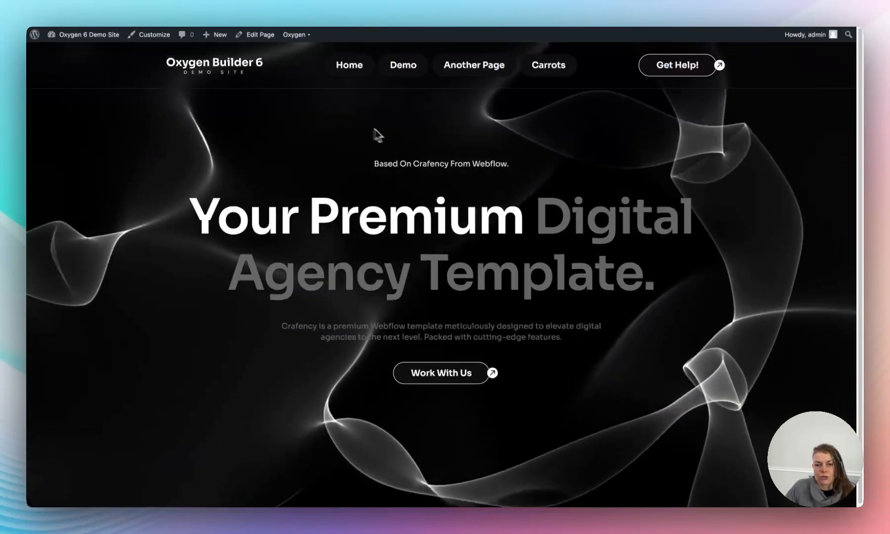
{"action": "left_click", "coordinate": [678, 65]}
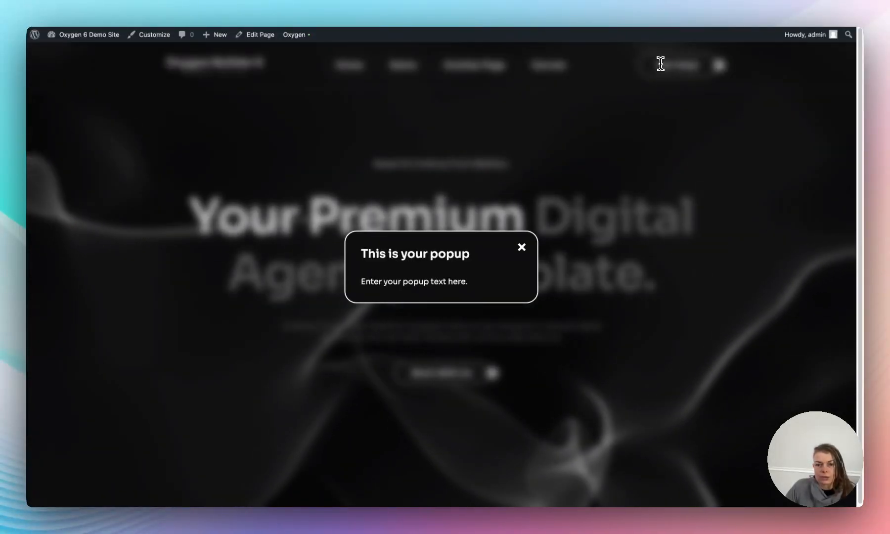
{"action": "left_click", "coordinate": [521, 248]}
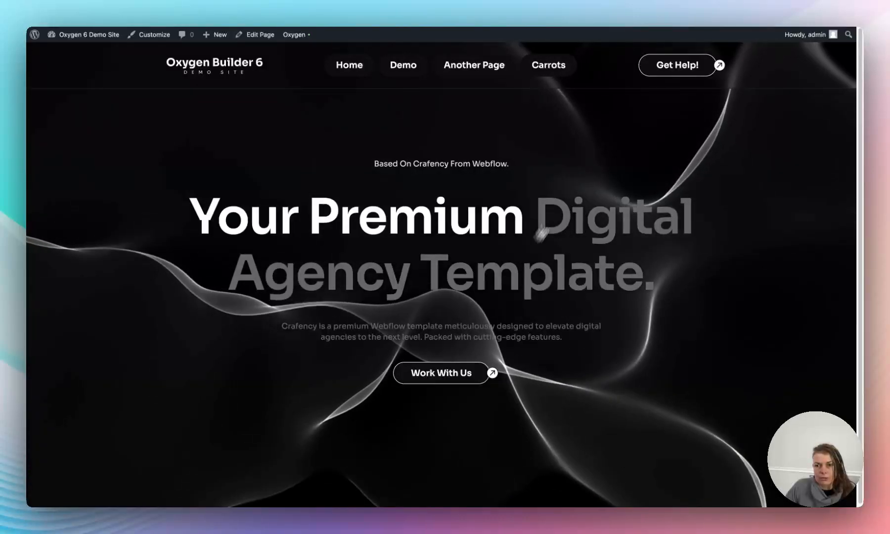
{"action": "left_click", "coordinate": [664, 67]}
{"action": "left_click", "coordinate": [733, 212]}
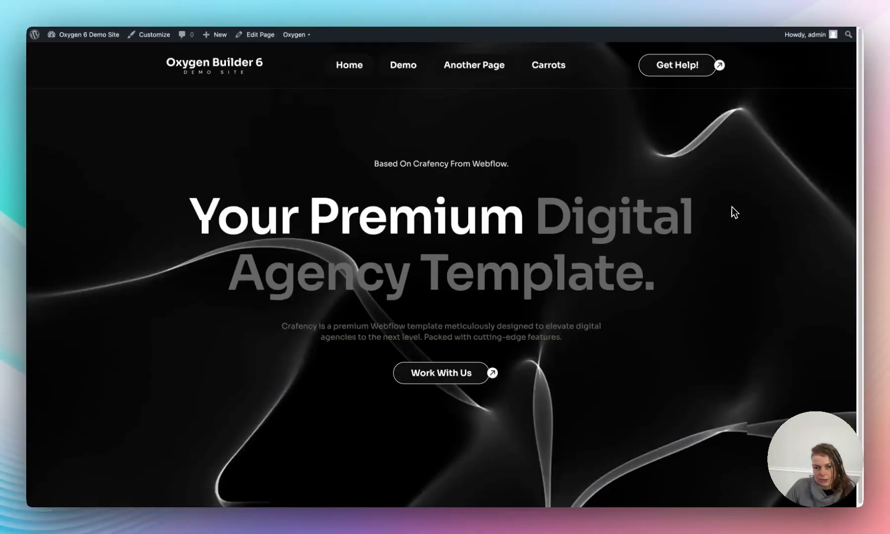